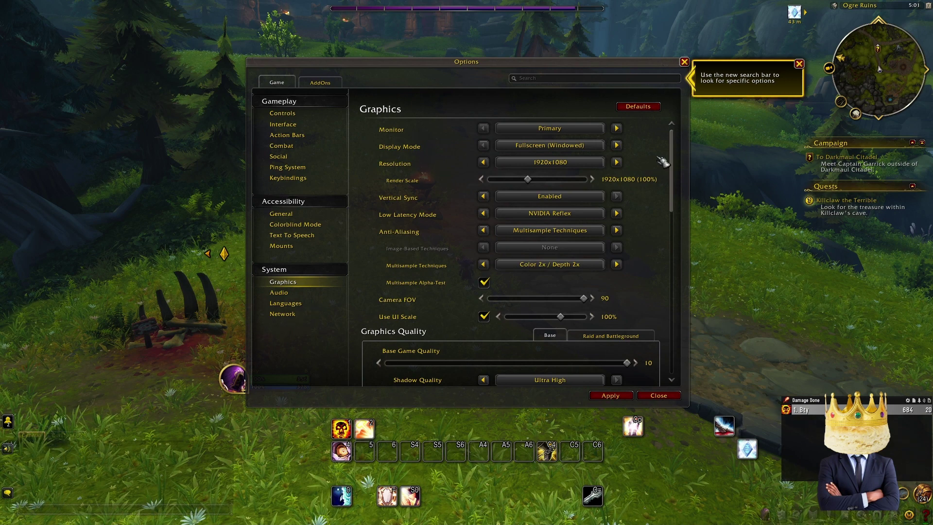
Step: Try leaving the Graphics options, cancel the warning, then bring back the unapplied-settings prompt
click(685, 62)
click(540, 94)
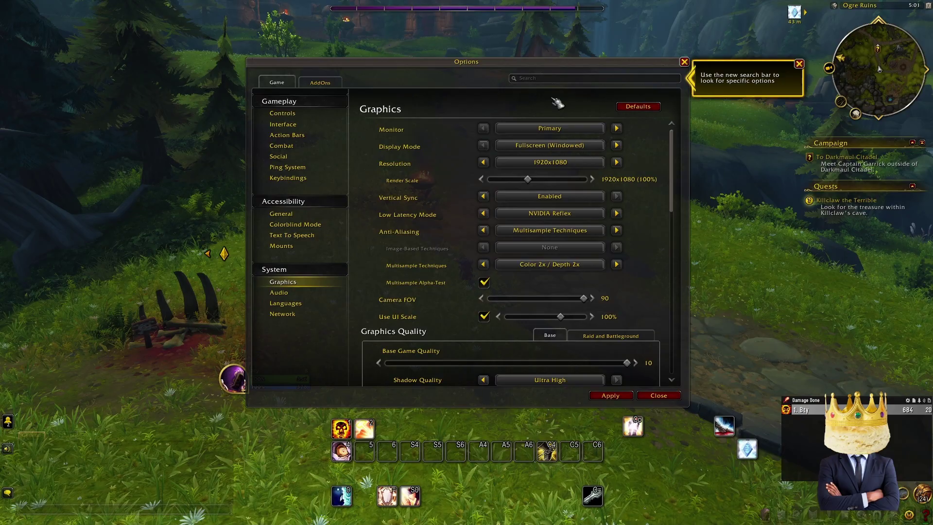
key(Escape)
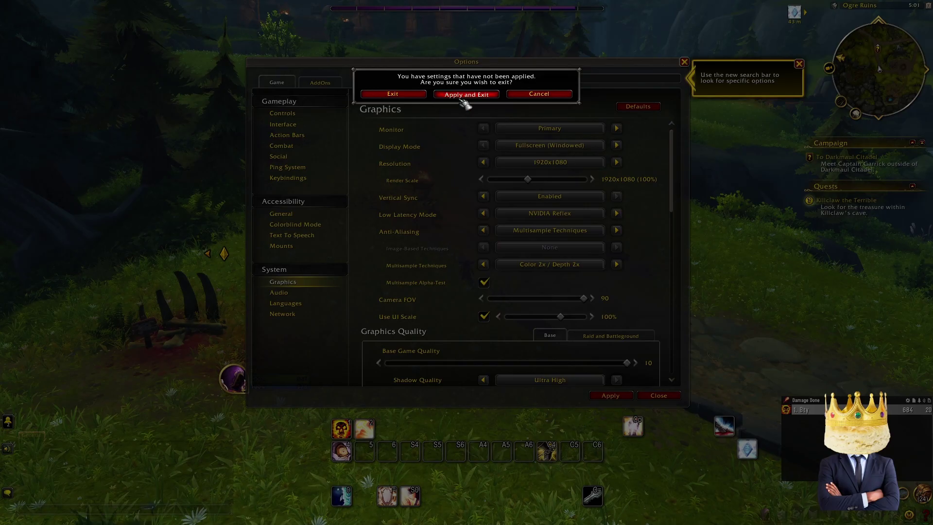
Step: Apply the pending settings, exit, and reopen the Graphics options from the Game Menu
click(465, 96)
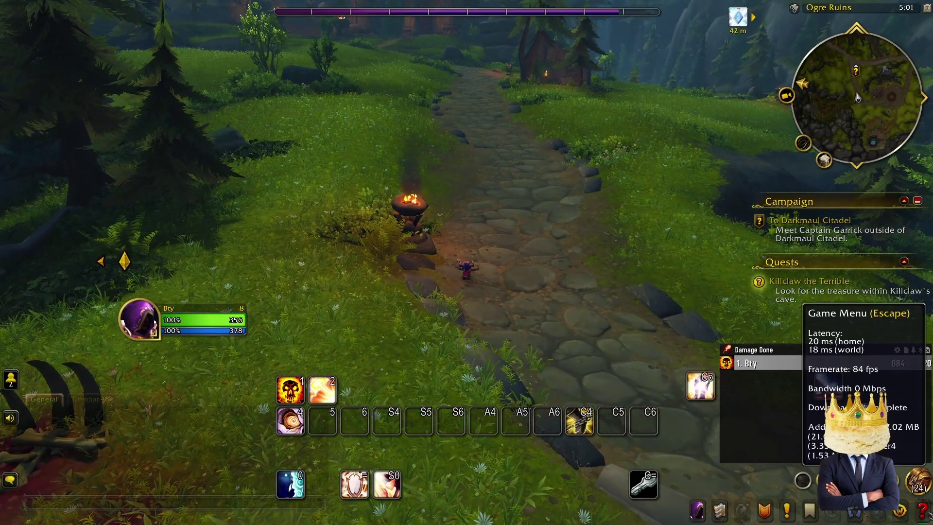
click(925, 511)
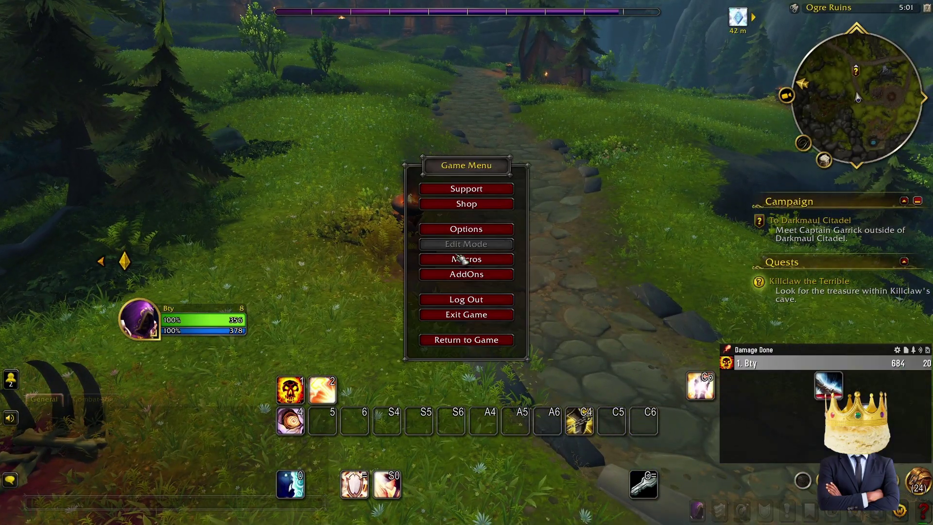
click(491, 233)
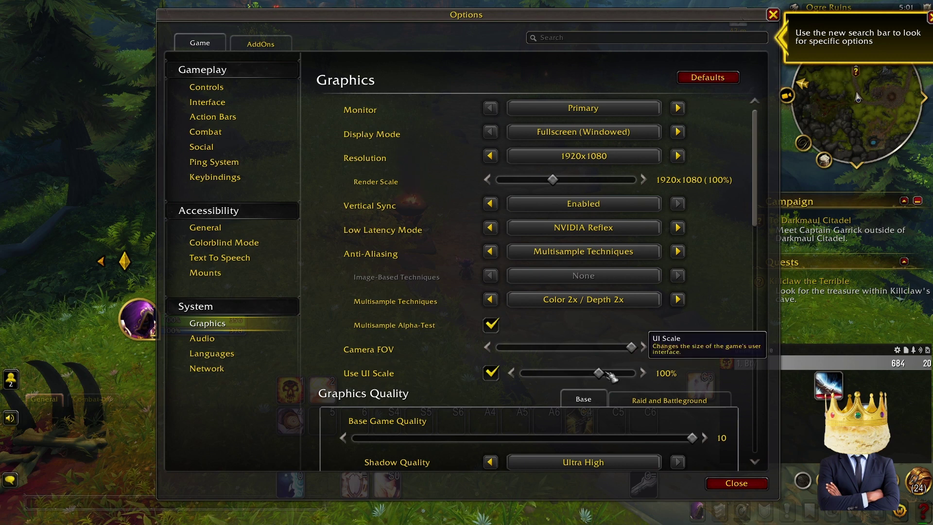
Step: Uncheck Use UI Scale, apply it, and confirm keeping the new setting
click(491, 372)
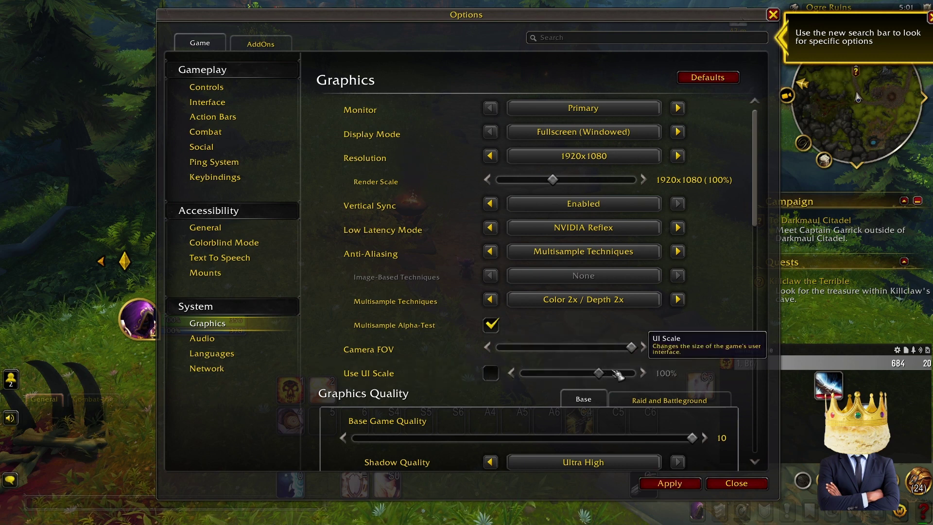
click(672, 482)
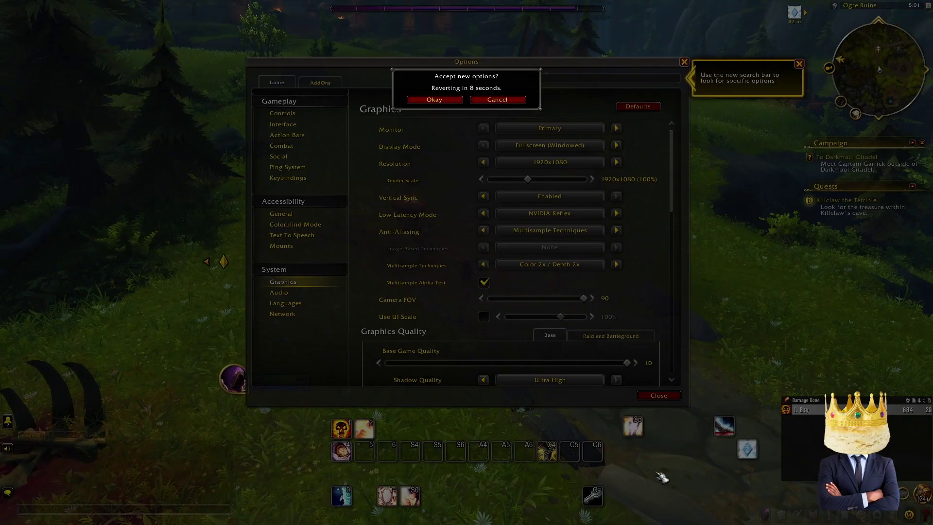
click(444, 101)
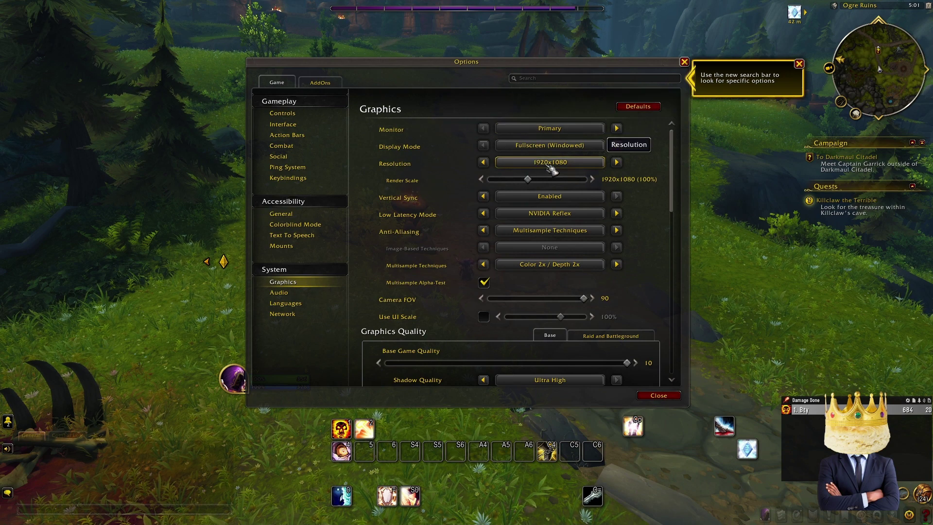
click(549, 128)
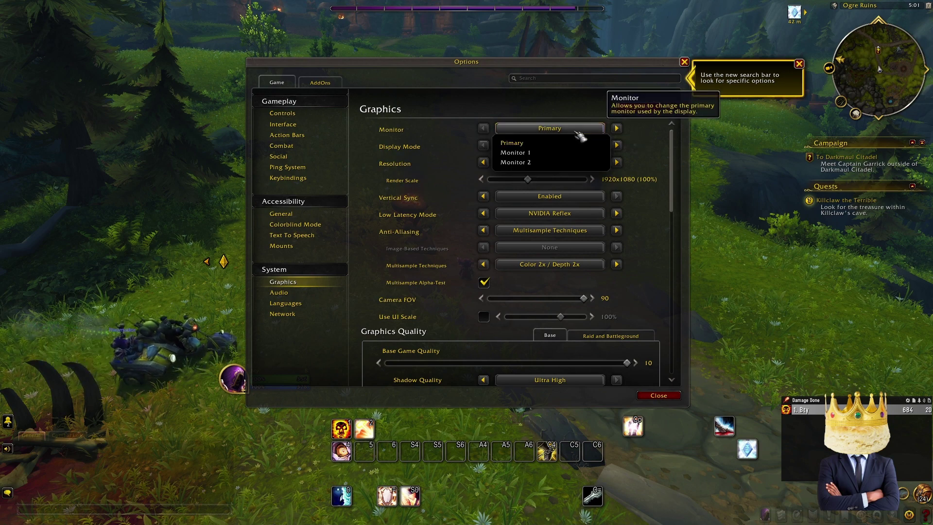
click(546, 143)
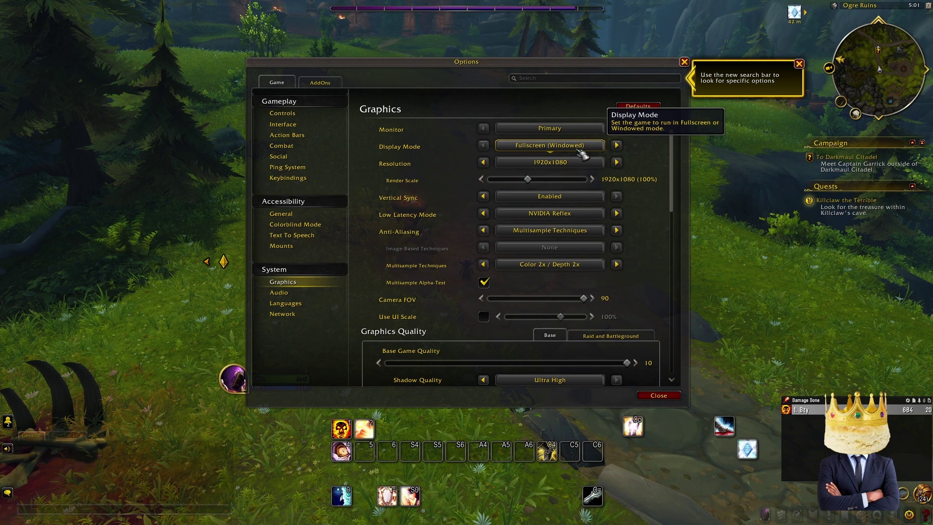
click(519, 147)
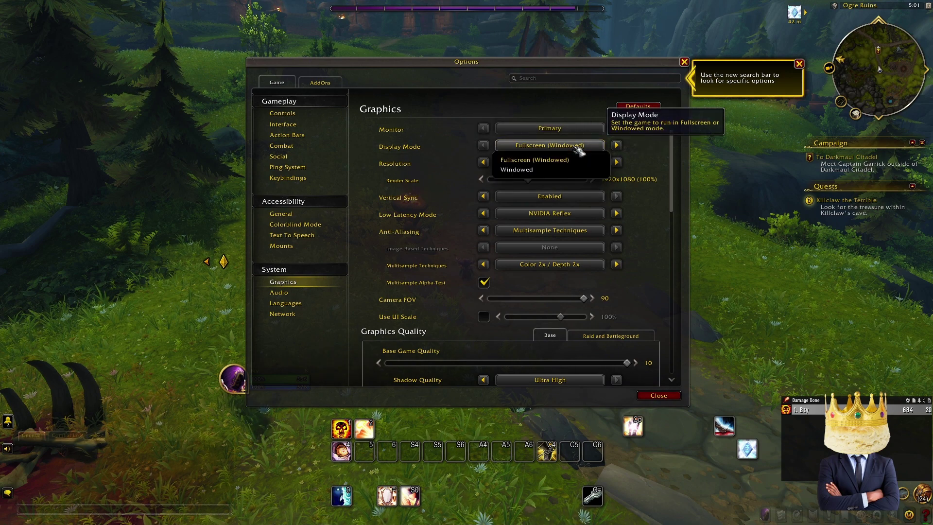
click(524, 155)
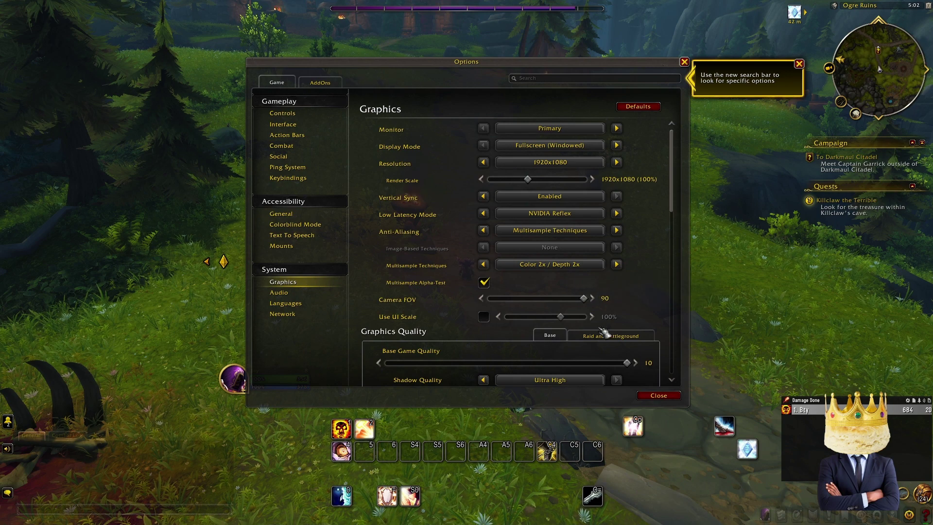
click(551, 198)
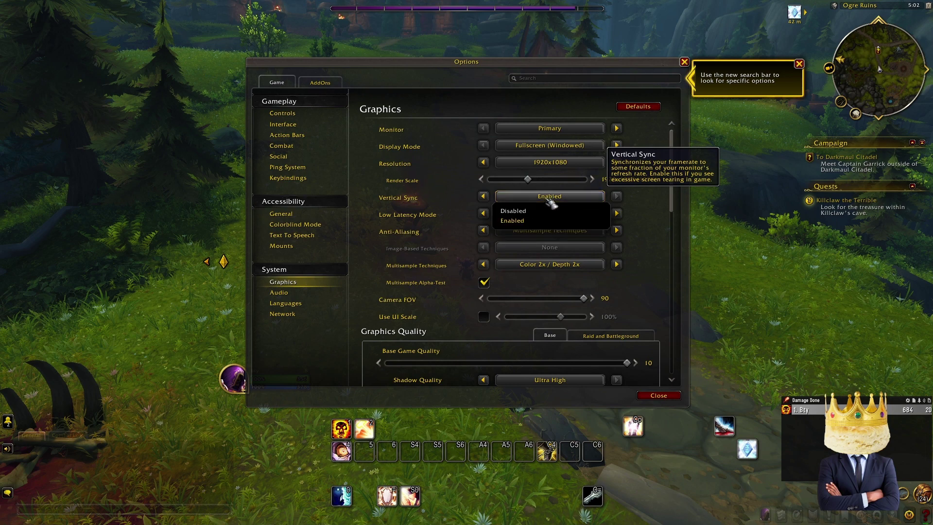
click(546, 202)
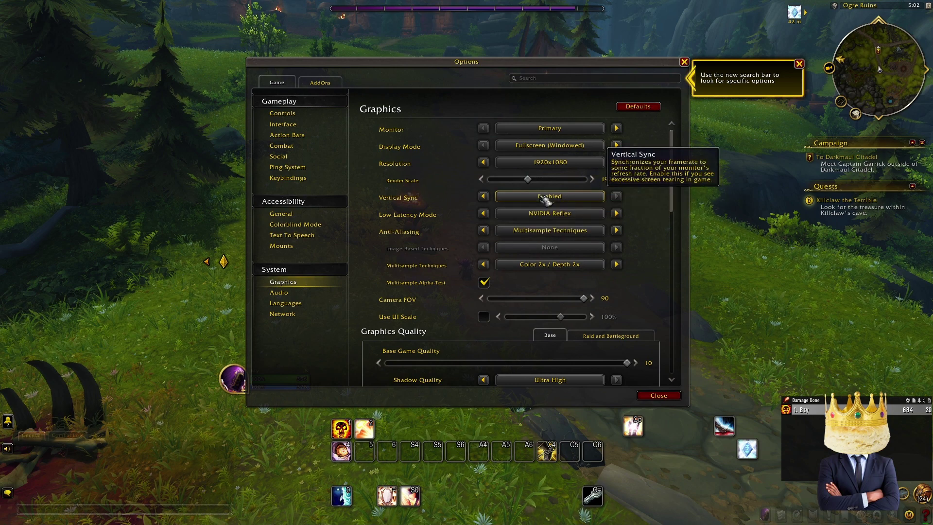
click(567, 217)
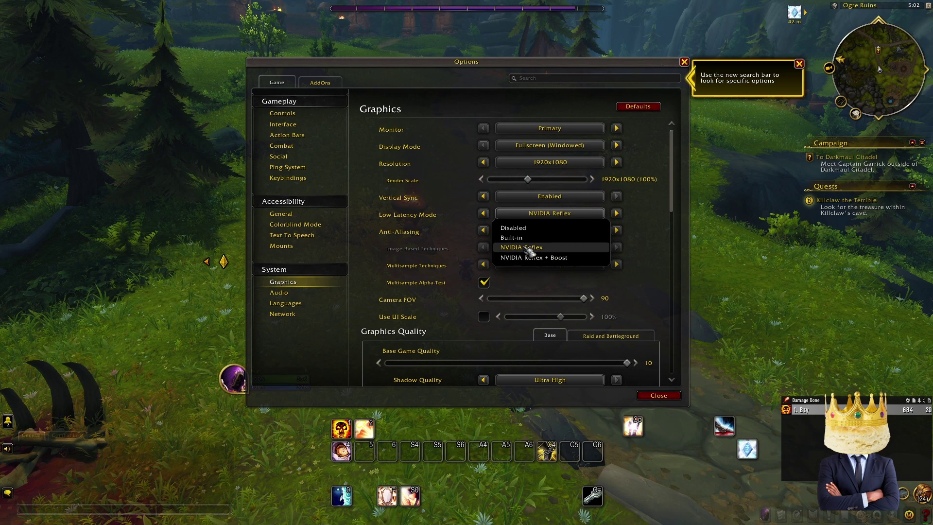
click(664, 248)
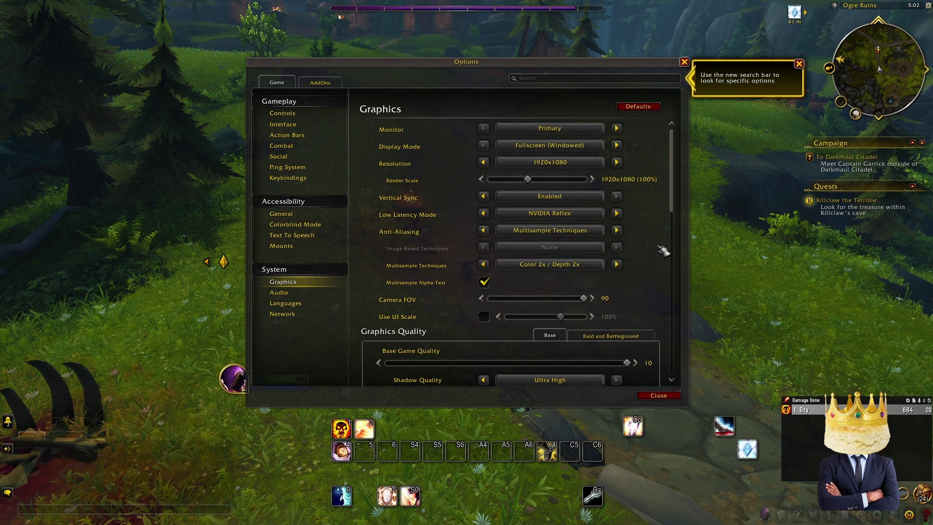
click(589, 231)
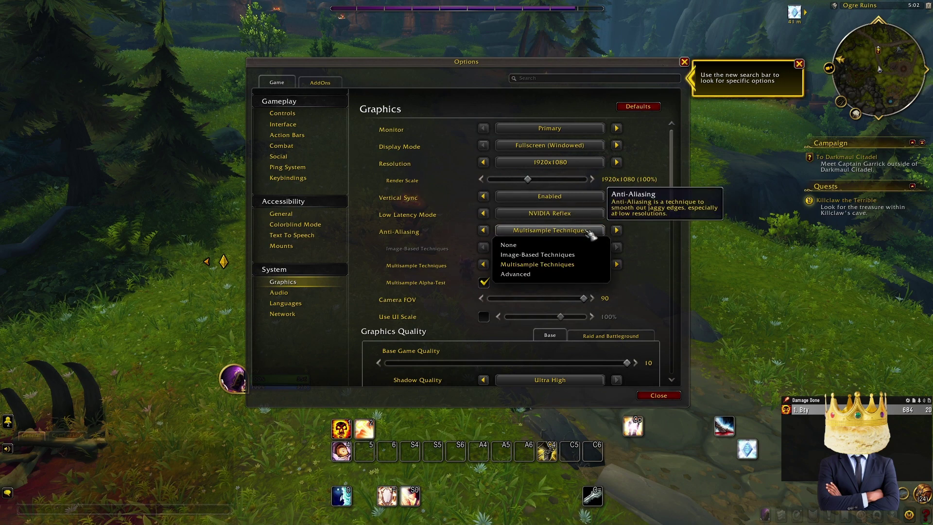
click(549, 269)
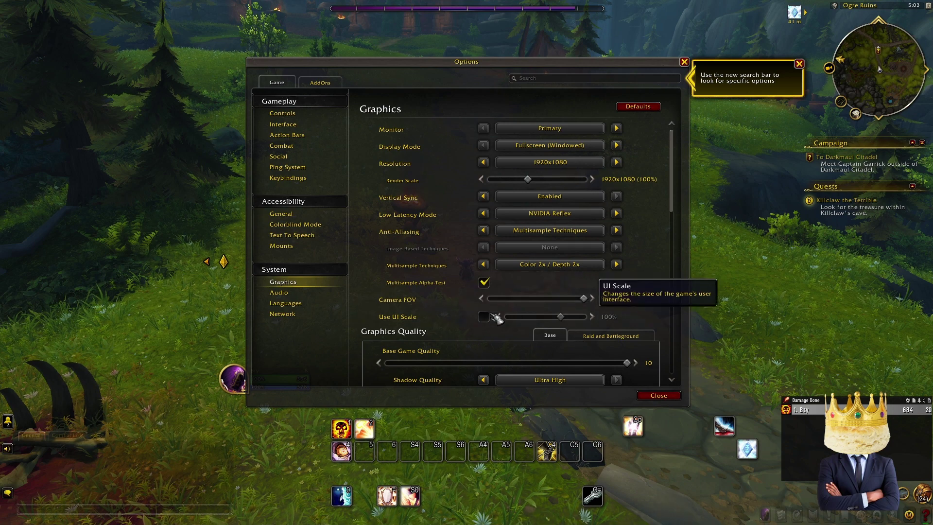
Step: Revert the pending UI scale change and scroll to Graphics Quality
click(485, 317)
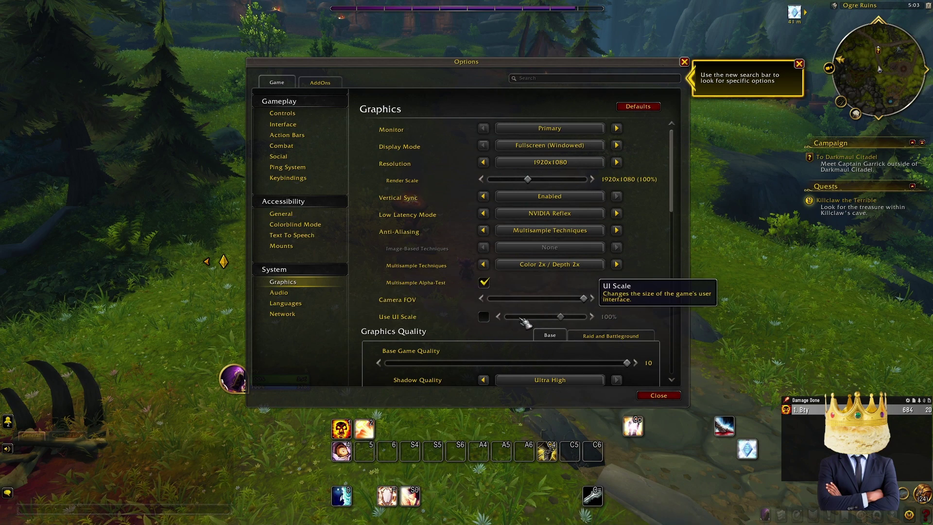
scroll(559, 301, down, 8)
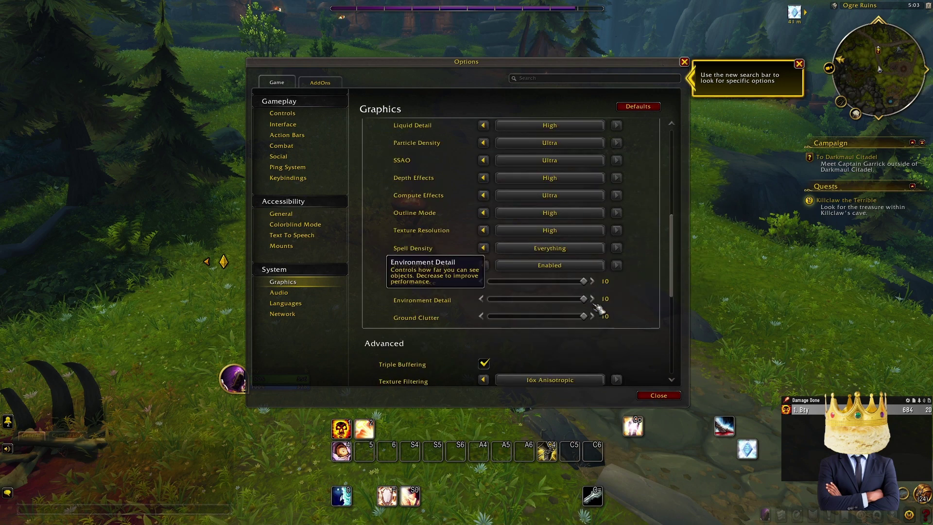
scroll(594, 247, up, 5)
scroll(592, 237, down, 3)
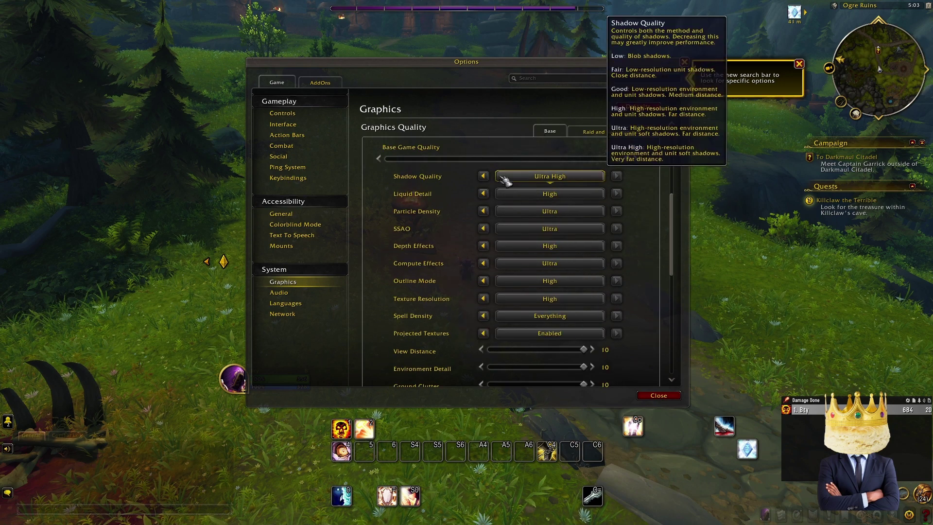
Step: Set Shadow Quality to Low, apply it, and return to the game world
click(587, 182)
click(545, 193)
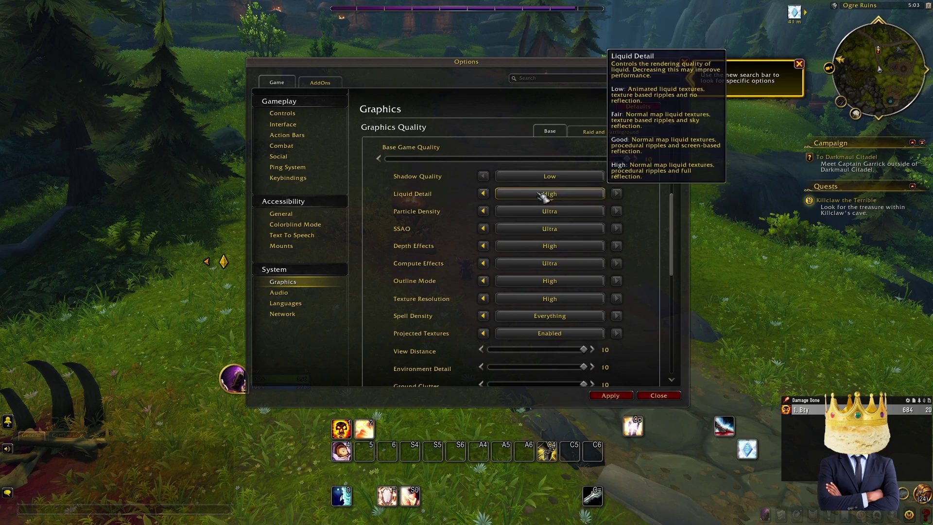
click(624, 398)
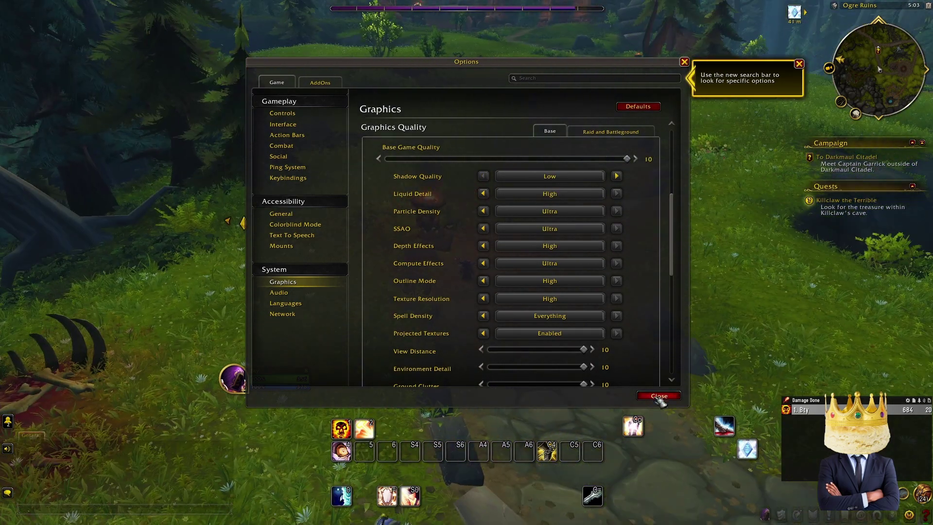
click(659, 395)
click(497, 319)
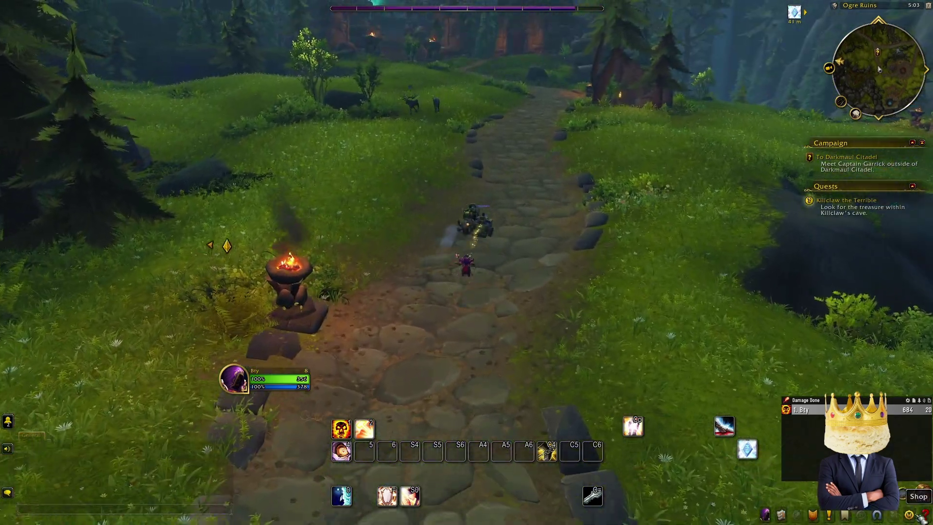
Step: Run the character along the stone path, steering right, until reaching Darkmaul Citadel
click(926, 515)
key(Escape)
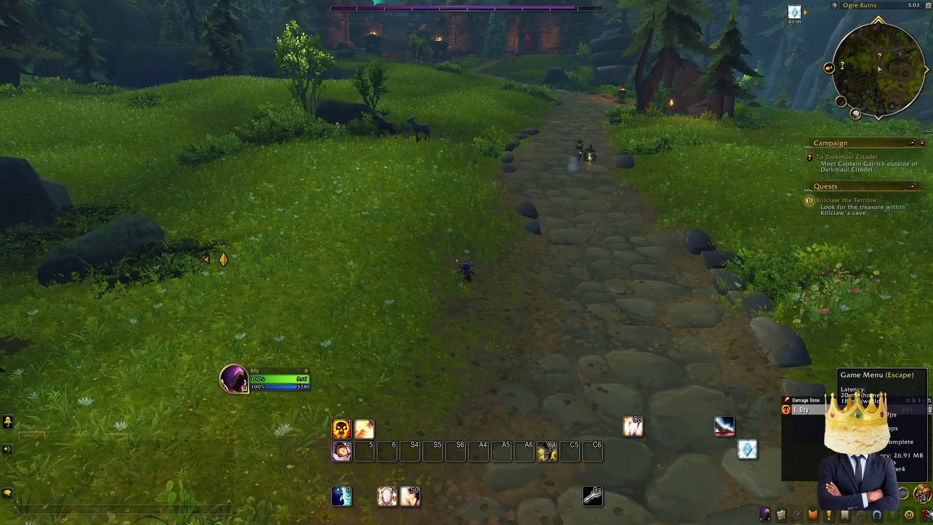
key(w)
key(d)
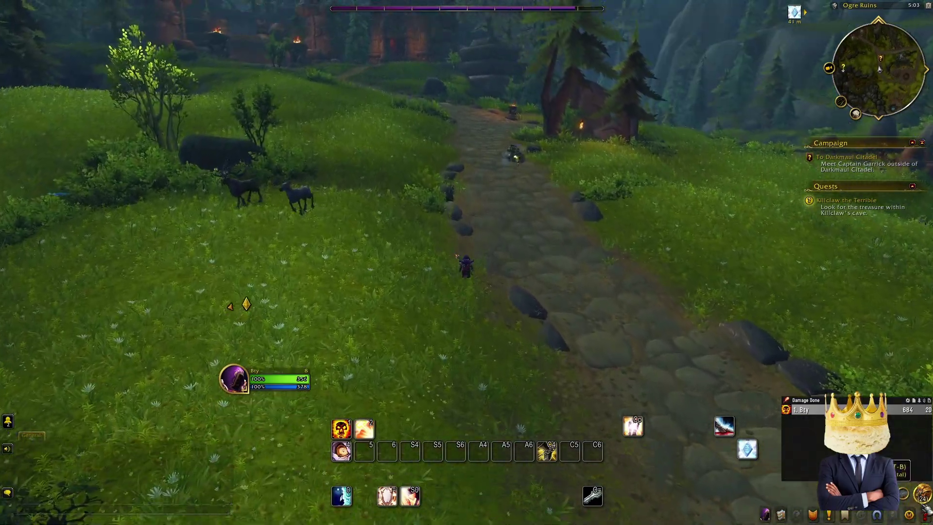
key(d)
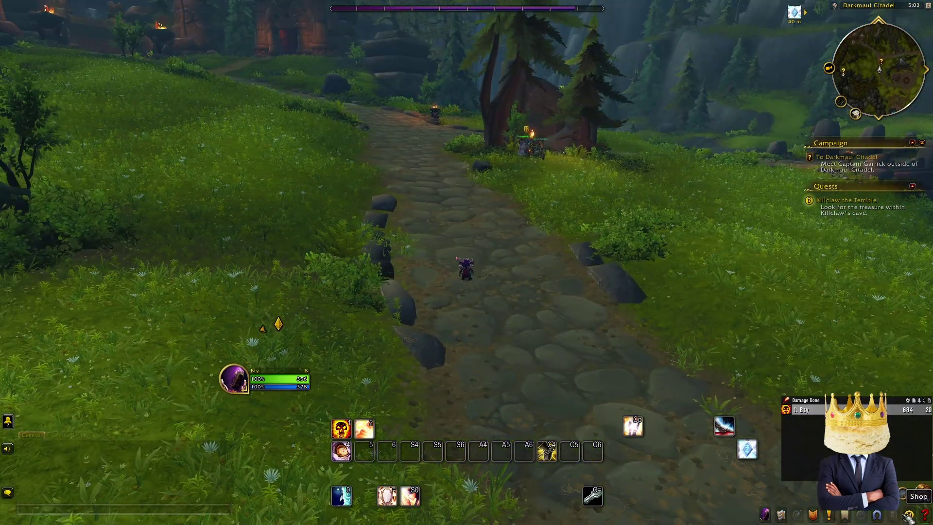
Step: Raise Shadow Quality to Ultra High in the Graphics options and apply it
click(926, 516)
click(455, 238)
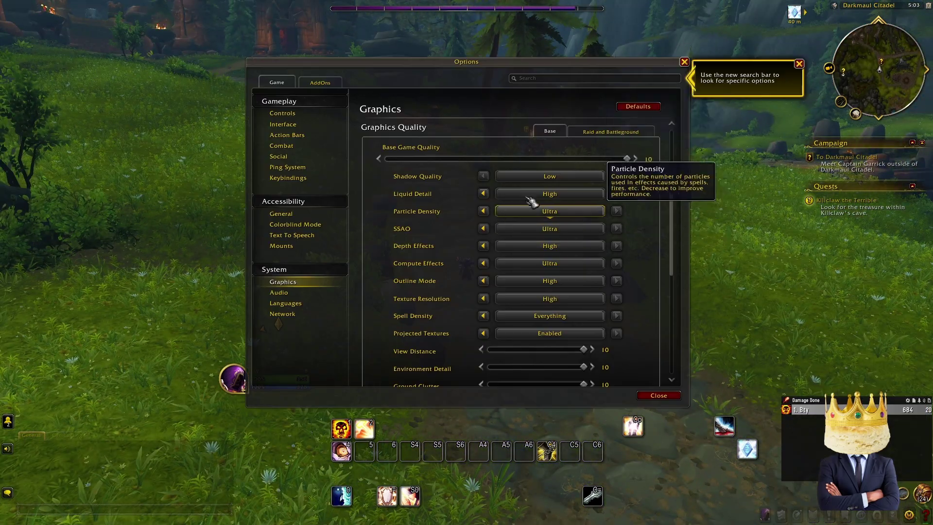
click(554, 177)
click(513, 240)
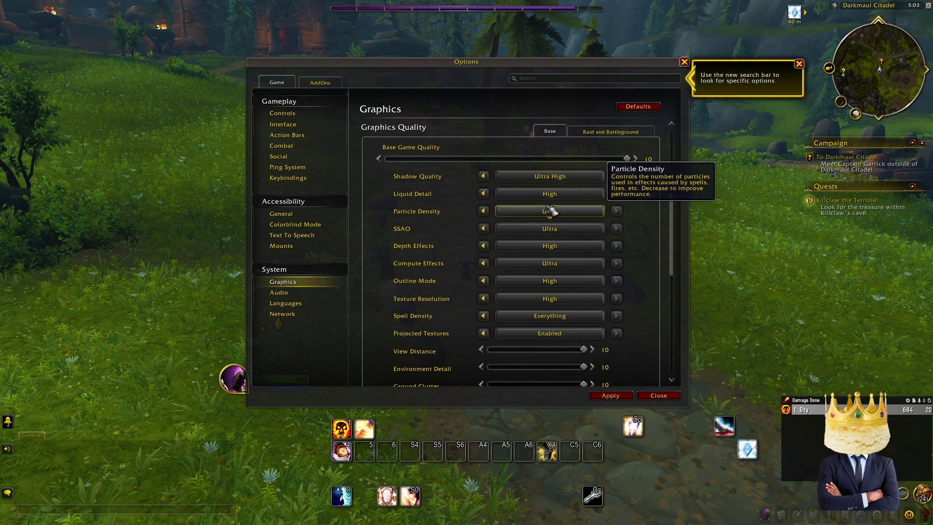
click(620, 396)
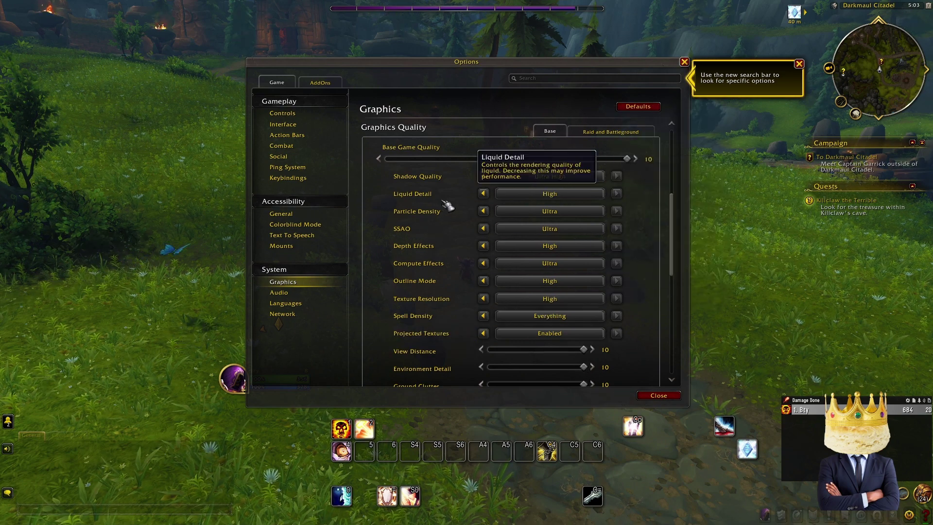
Step: Keep Liquid Detail at High, set Particle Density to Low, and return to the game
click(551, 195)
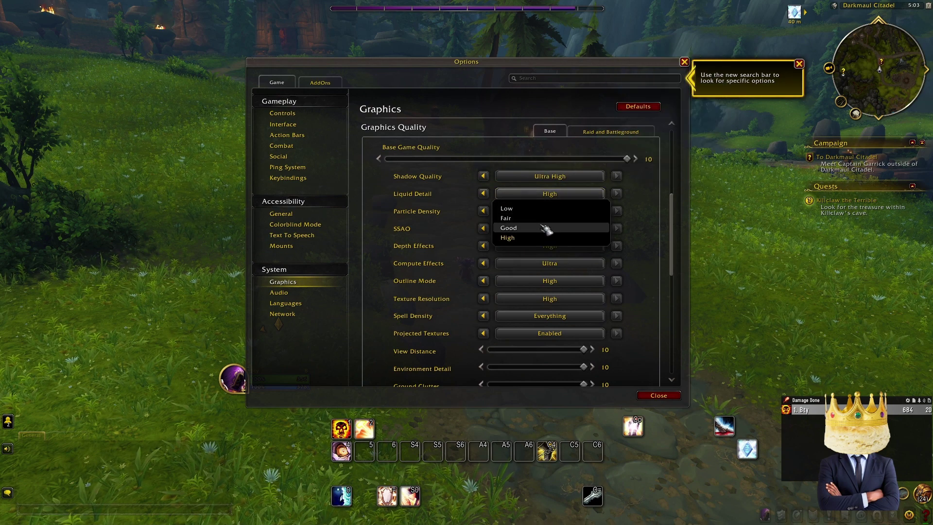
click(553, 194)
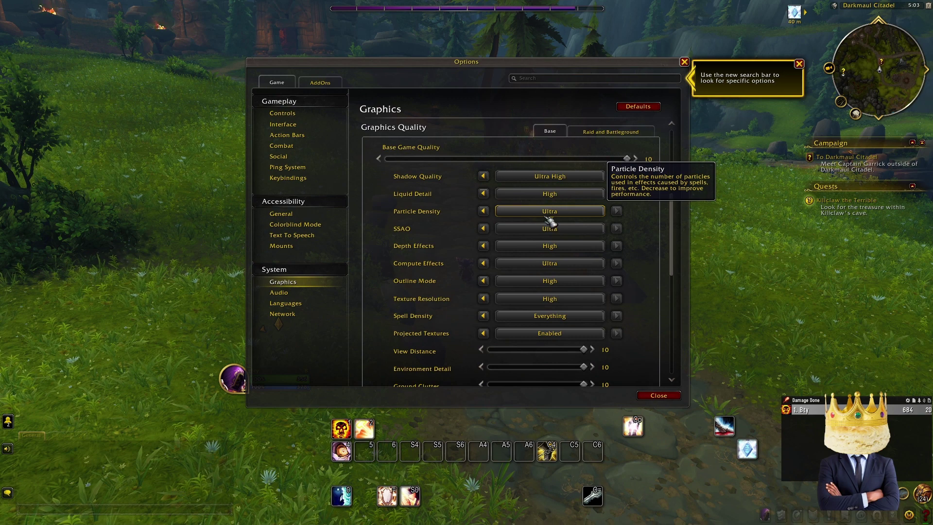
click(530, 212)
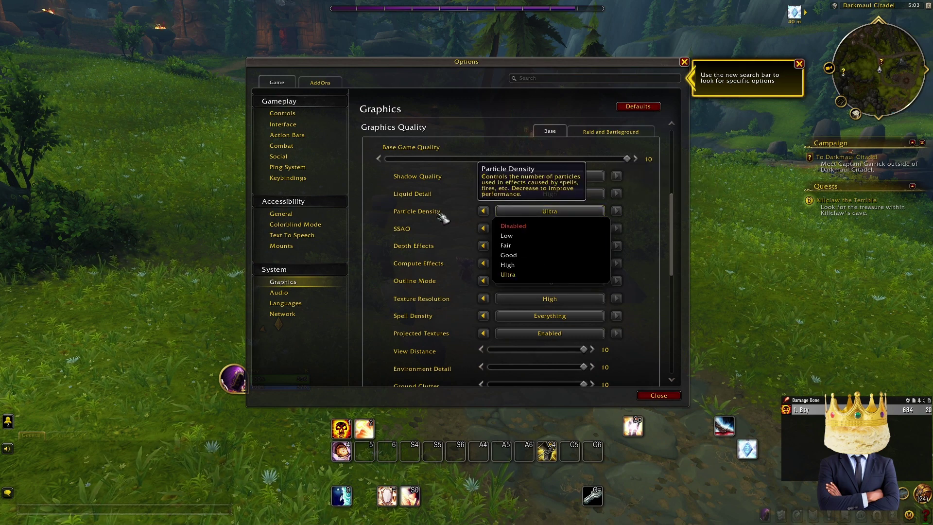
click(515, 236)
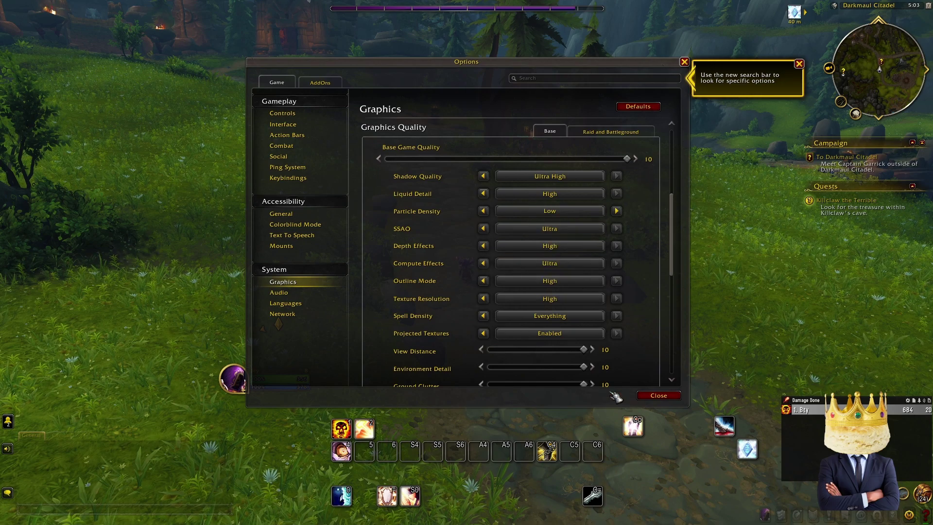
click(659, 395)
click(475, 318)
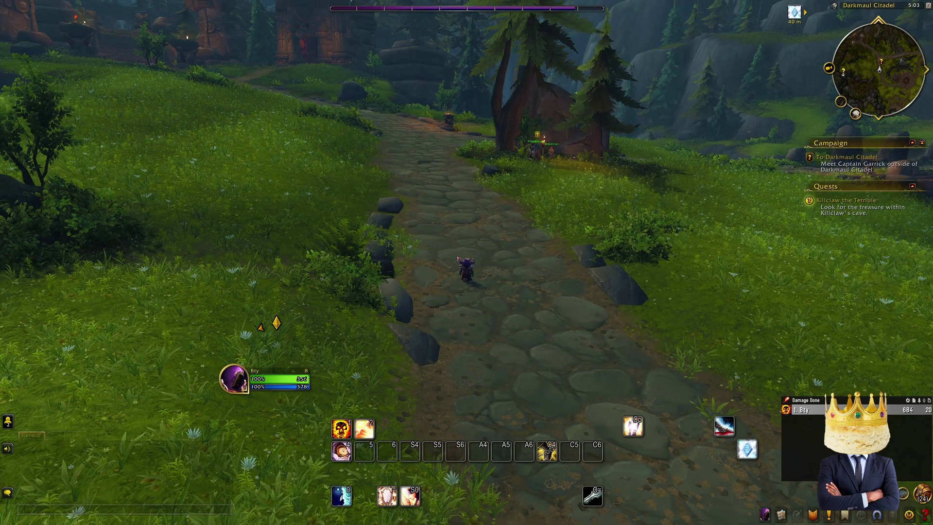
key(a)
key(d)
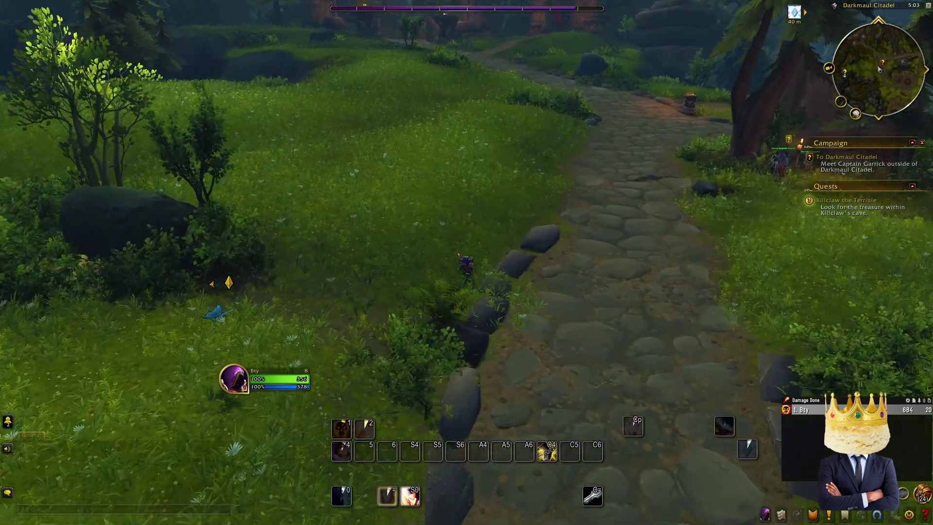
Step: Set Particle Density to Ultra, leave Outline Mode at High, apply, and close the options
key(Escape)
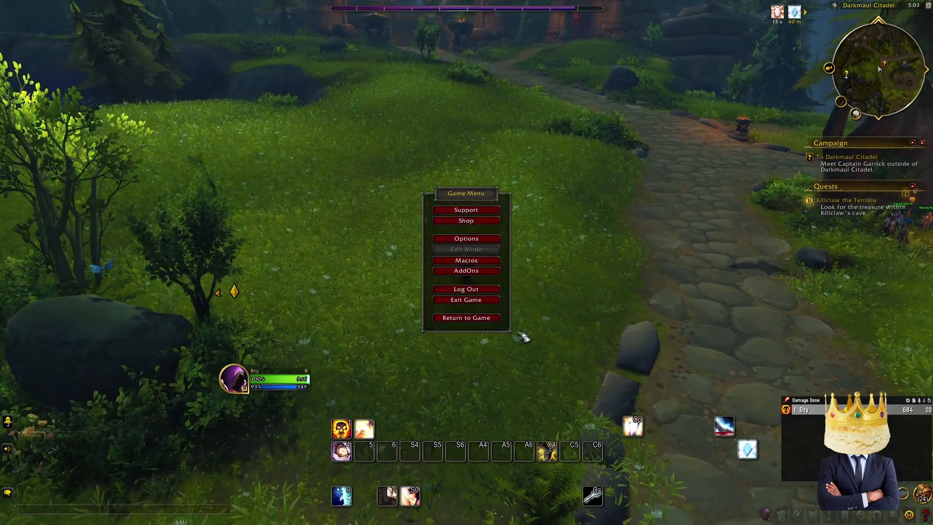
click(488, 239)
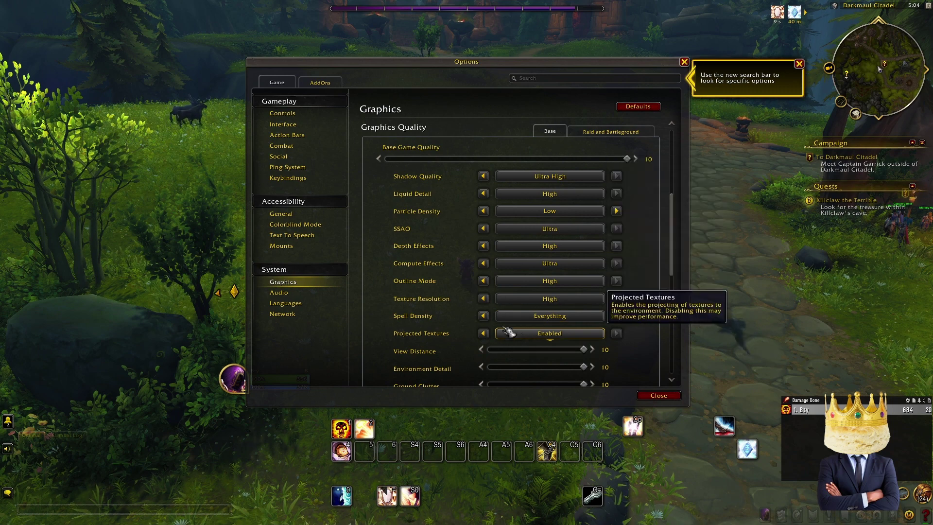
scroll(559, 333, down, 10)
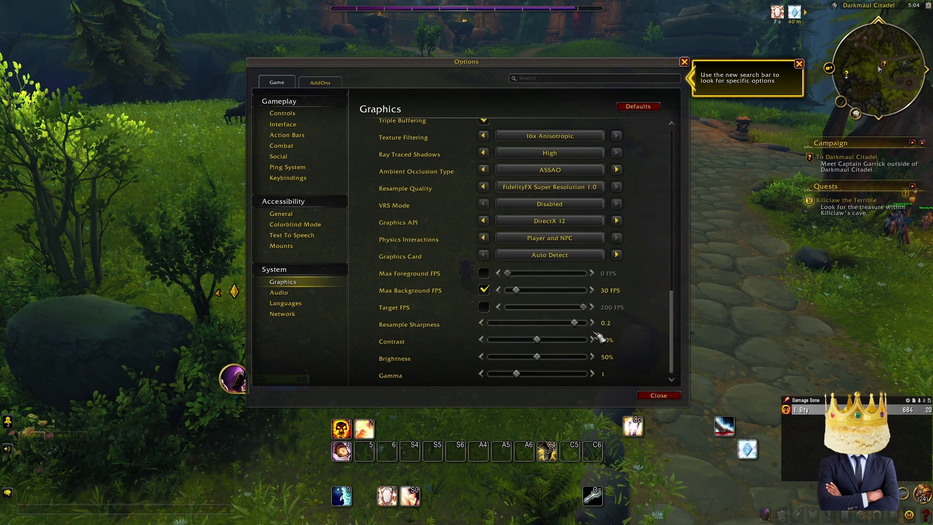
scroll(598, 331, up, 10)
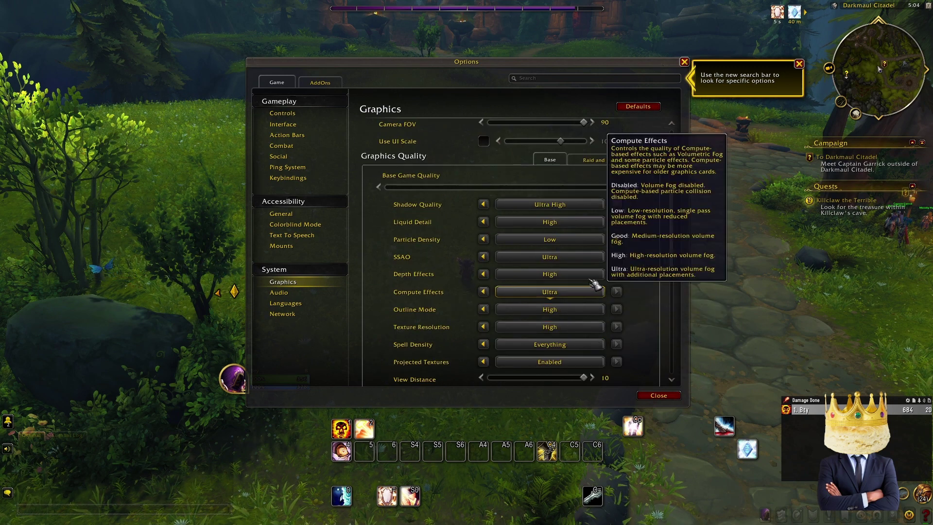
click(581, 239)
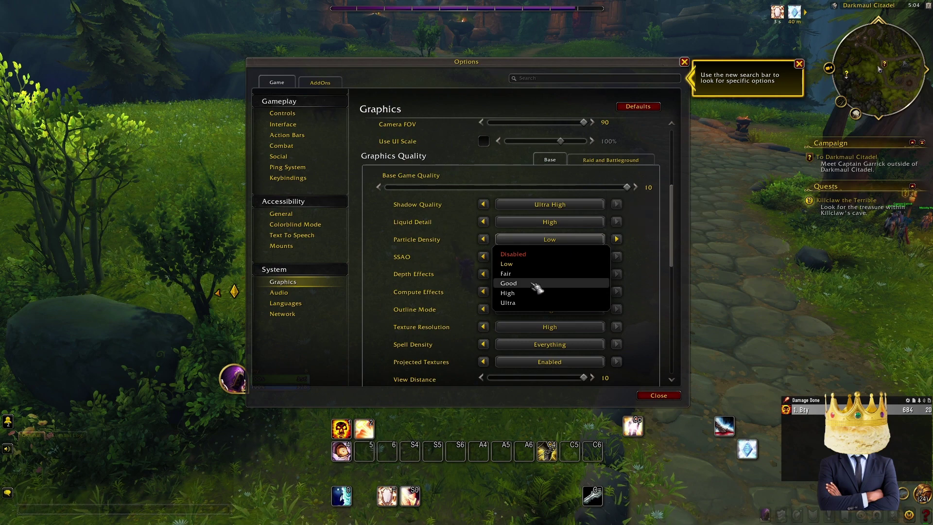
click(536, 302)
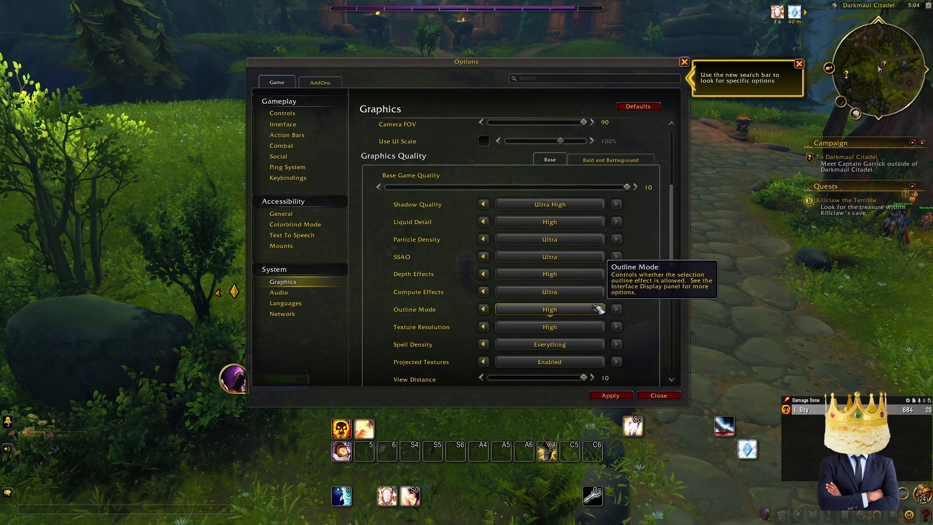
click(564, 312)
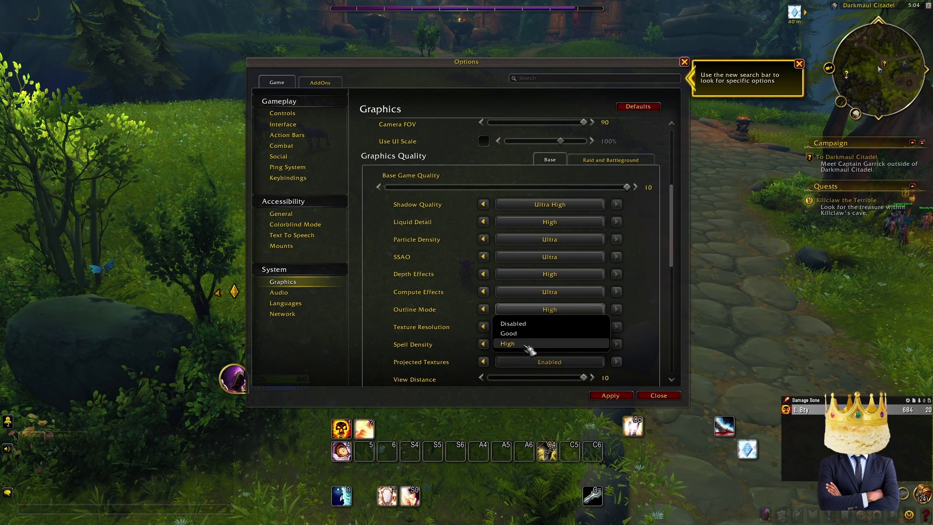
click(617, 396)
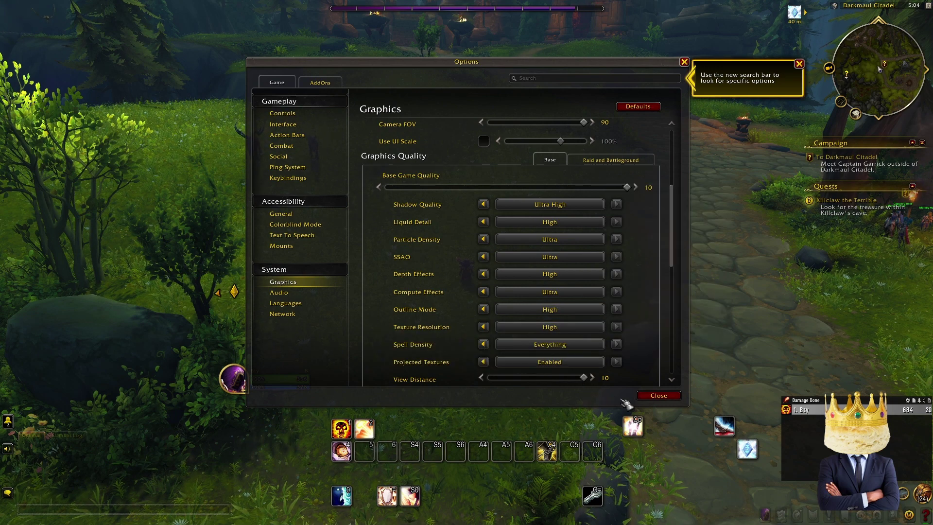
click(658, 396)
key(Escape)
Step: Walk through the meadow, reopen the Graphics options, and keep Texture Resolution at High
key(w)
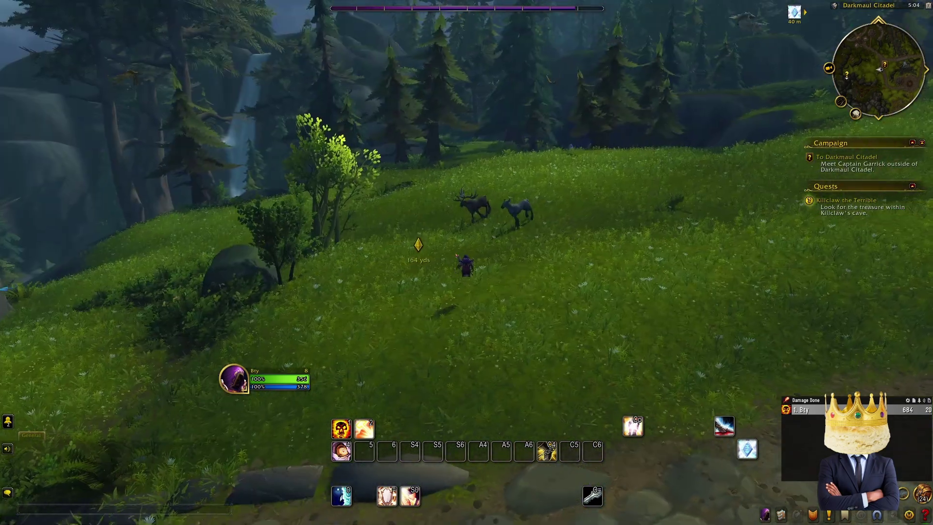
mouse_move(476, 231)
mouse_down()
mouse_move(491, 231)
mouse_move(452, 231)
mouse_move(482, 231)
mouse_up()
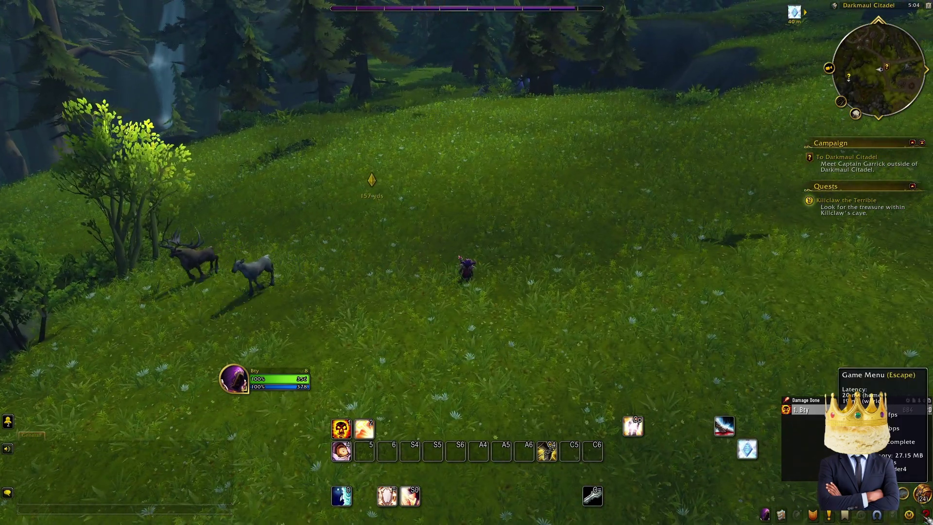
key(Escape)
click(480, 240)
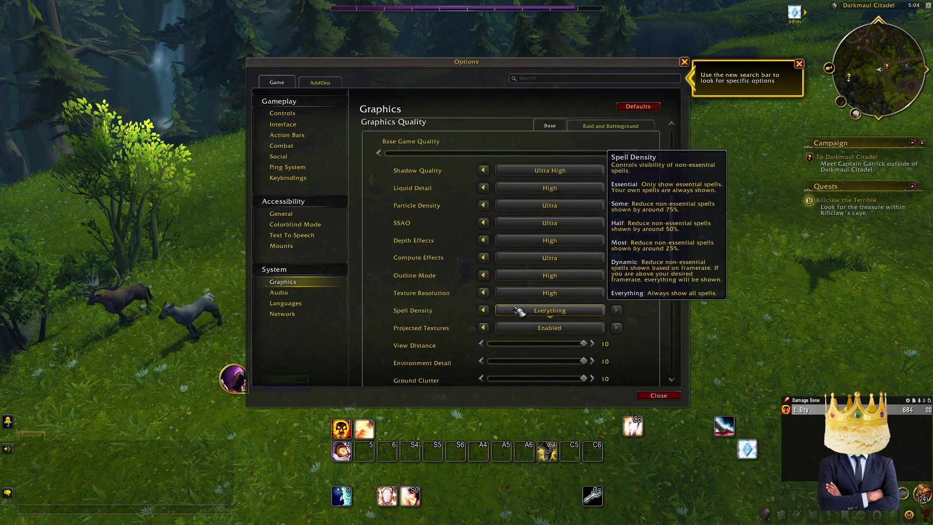
click(559, 293)
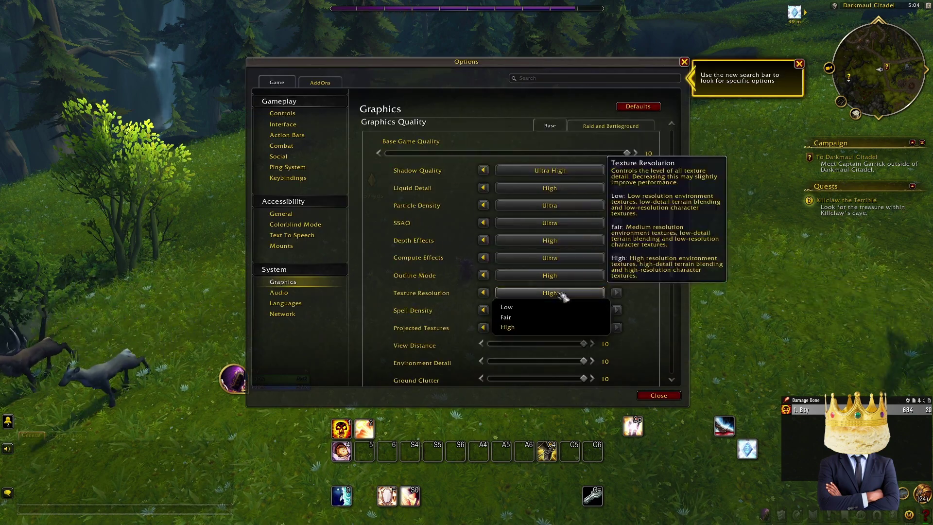
click(562, 296)
Step: Set Spell Density to Essential, close the options, and return to the game world
click(540, 311)
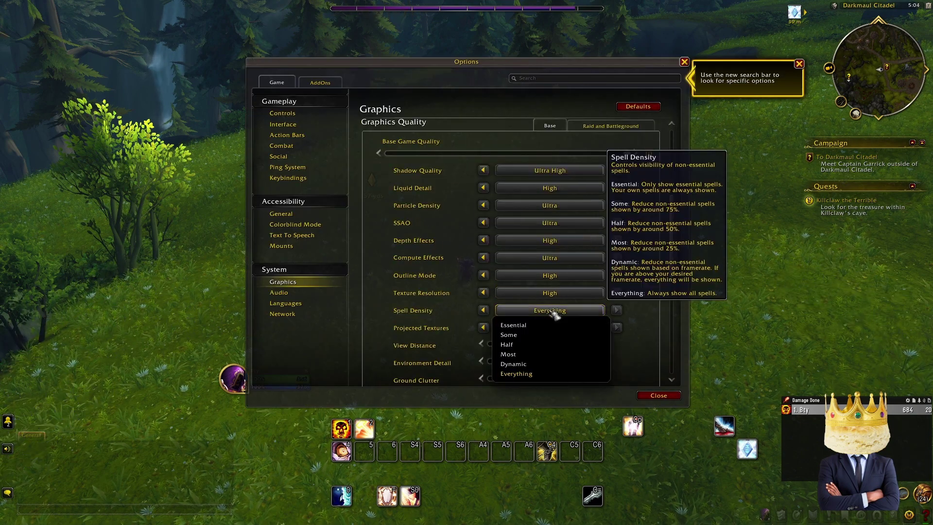
click(533, 325)
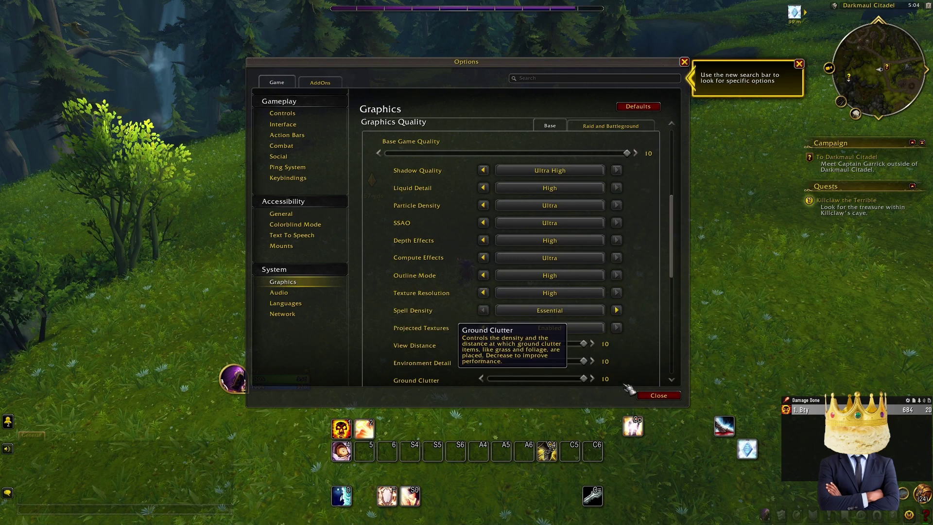
click(662, 397)
click(500, 321)
drag(529, 323, 502, 279)
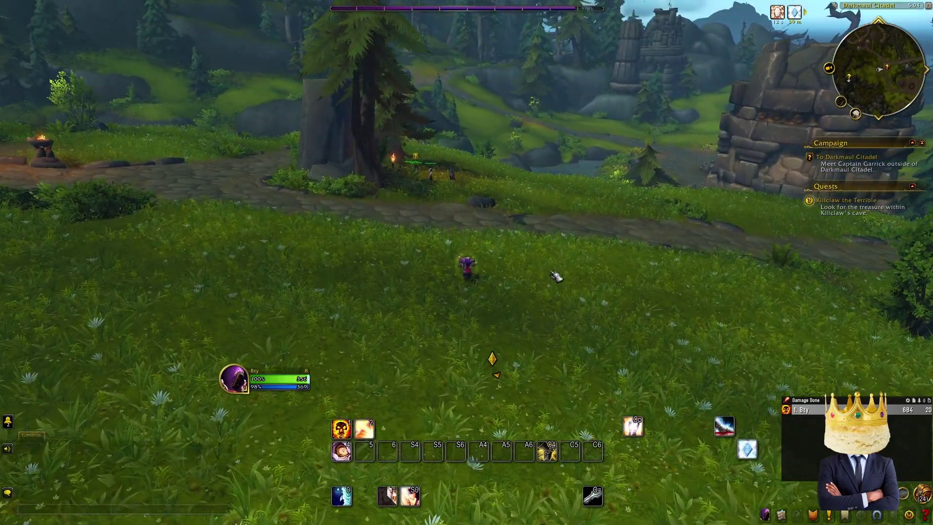
Step: Turn toward the path, reopen the Graphics options, and change Spell Density to Everything
key(d)
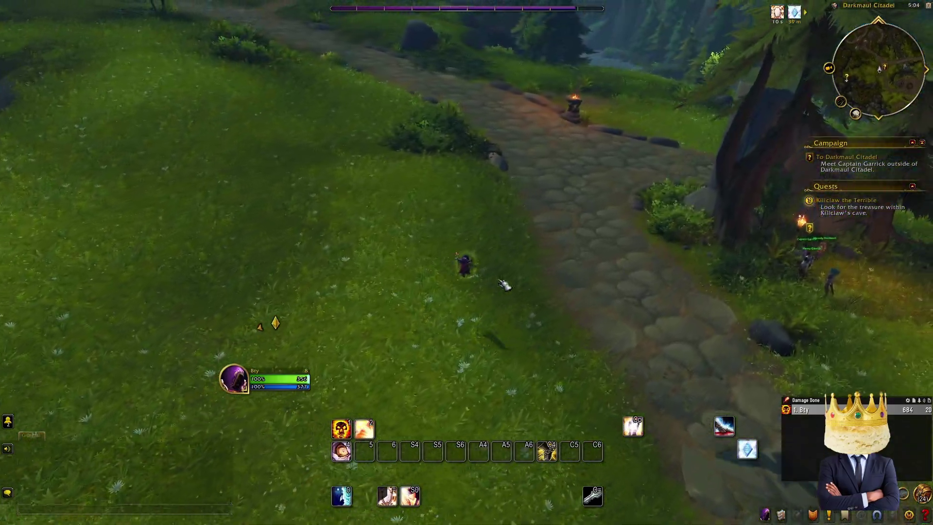
key(d)
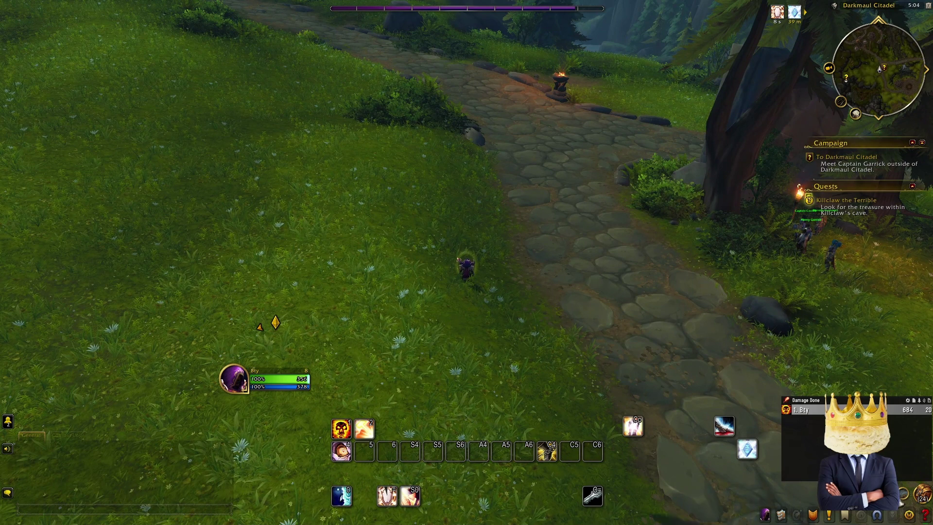
key(Escape)
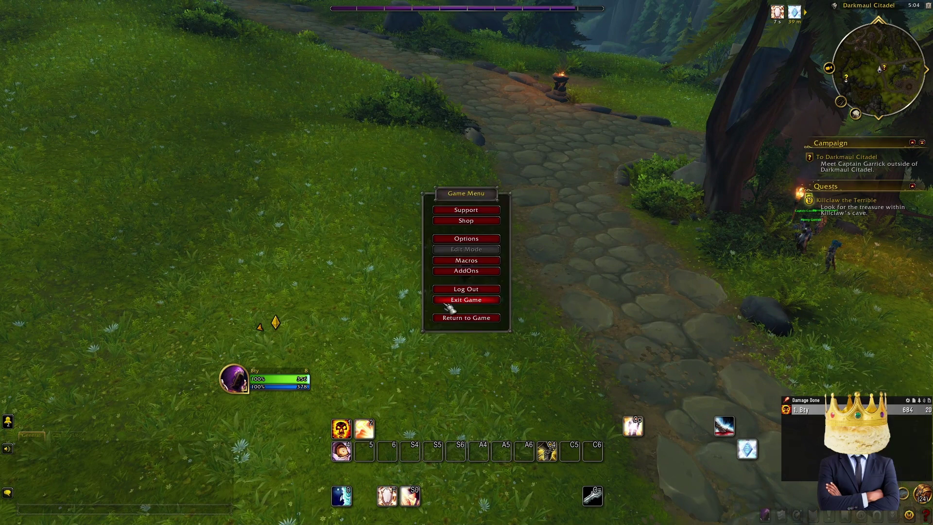
click(492, 241)
scroll(550, 301, down, 1)
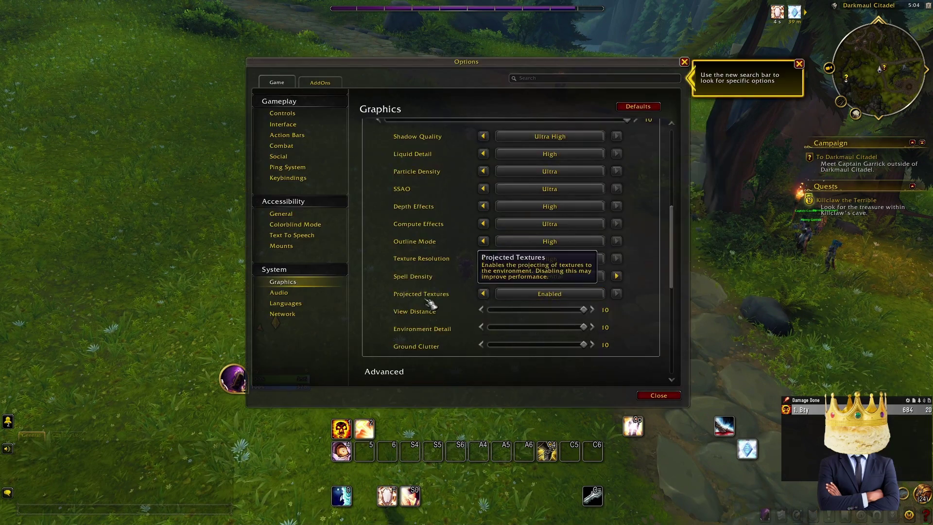
scroll(546, 304, up, 2)
scroll(593, 269, down, 1)
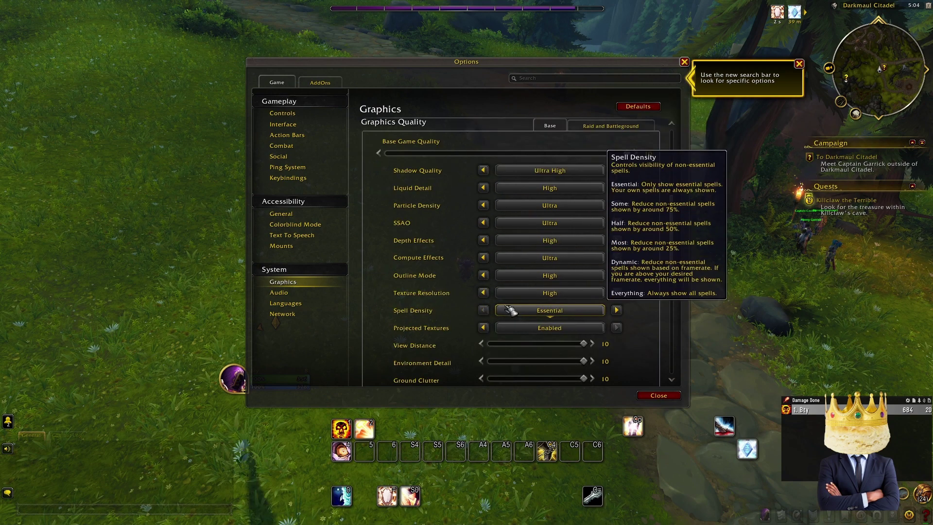
click(551, 309)
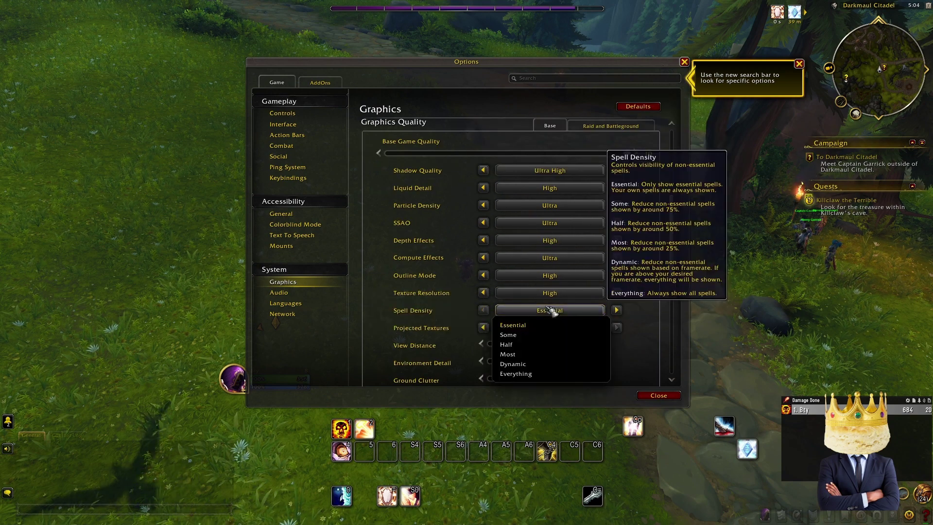
click(535, 377)
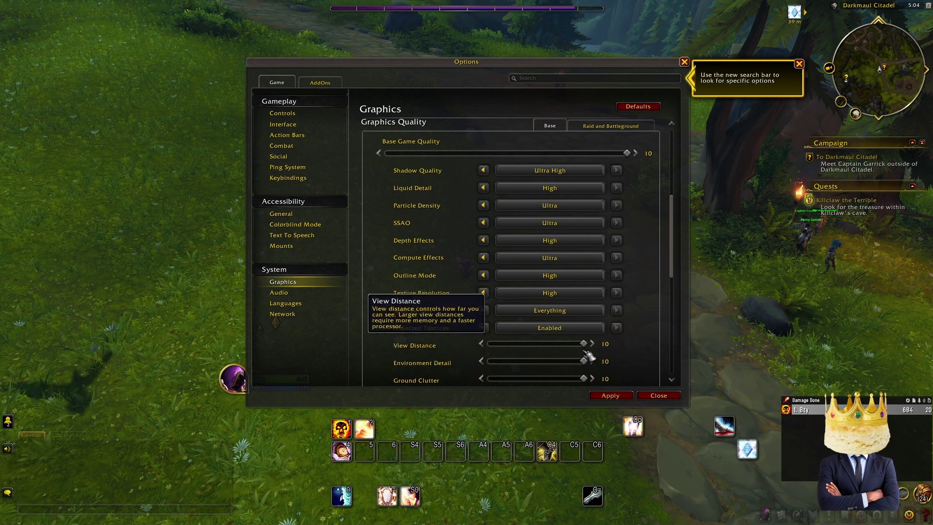
scroll(631, 340, down, 2)
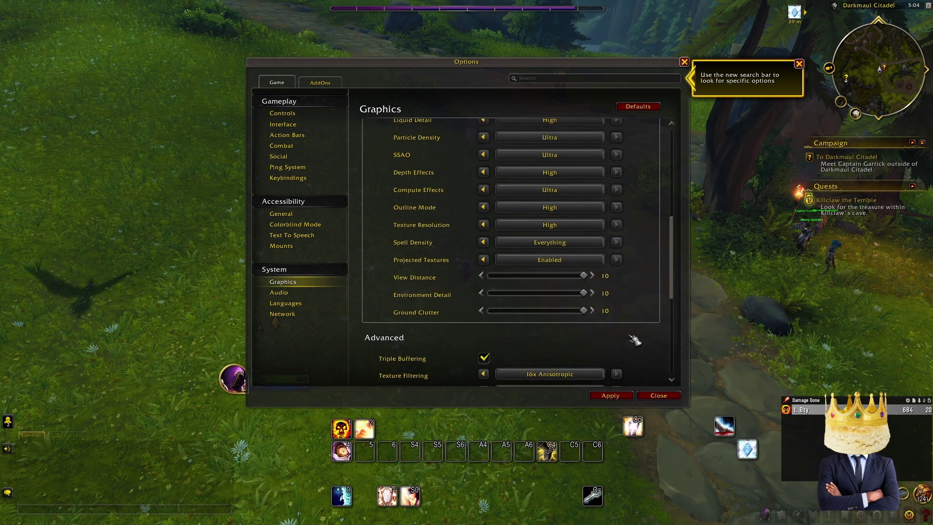
scroll(630, 331, down, 5)
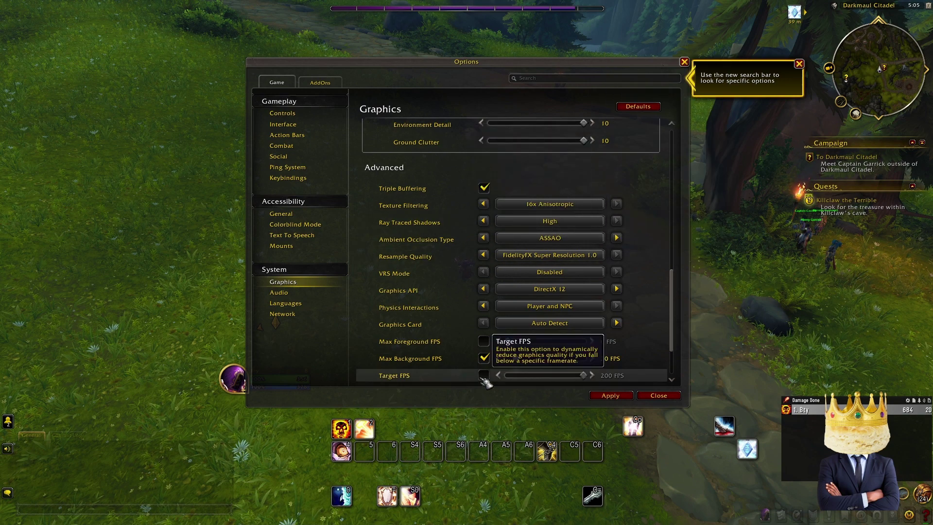
scroll(457, 360, down, 4)
scroll(459, 332, up, 2)
scroll(460, 332, up, 4)
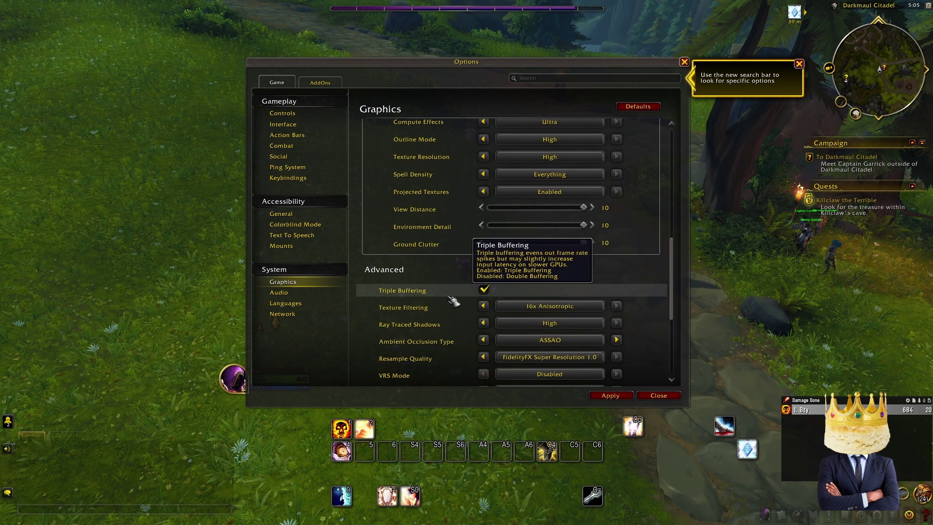
scroll(493, 290, down, 1)
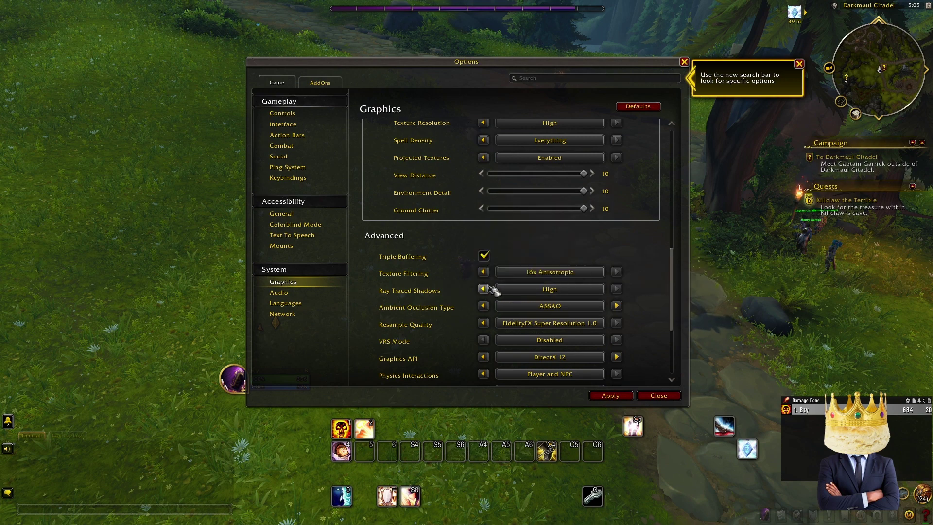
click(547, 290)
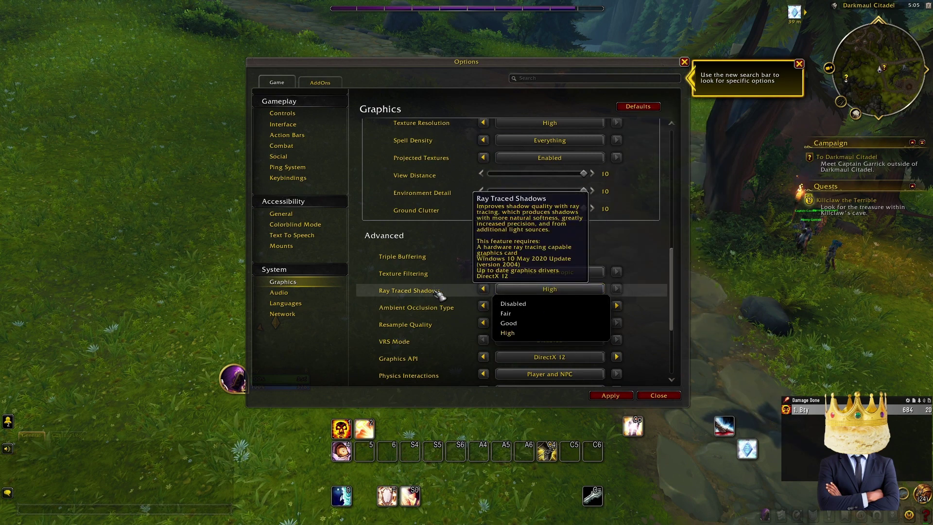
click(531, 291)
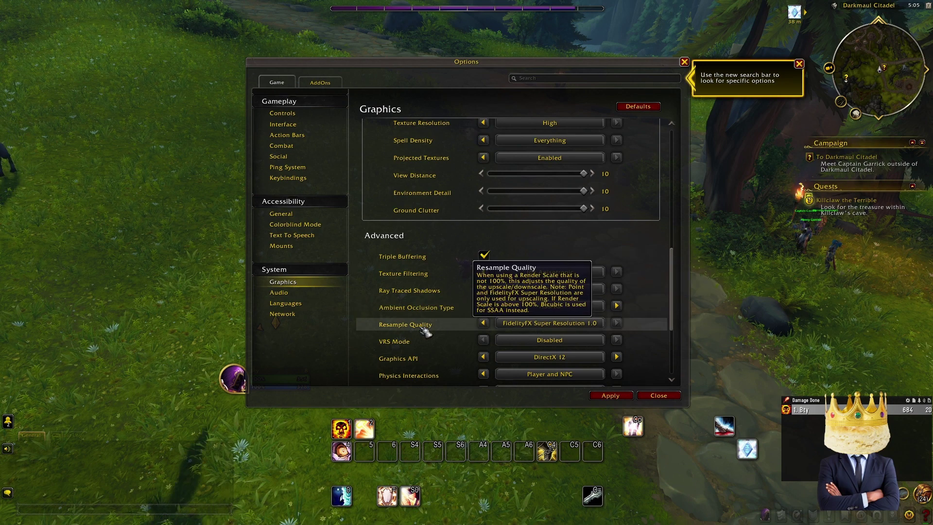
click(537, 325)
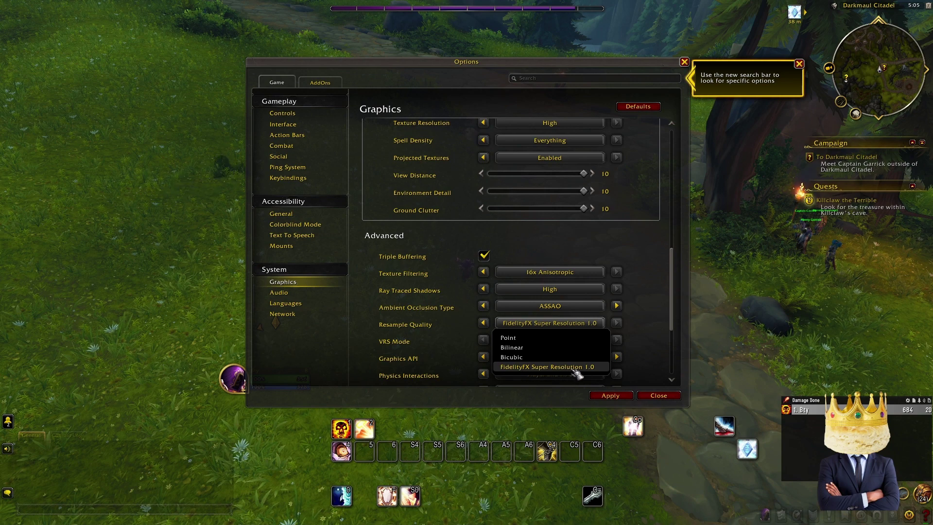
click(556, 324)
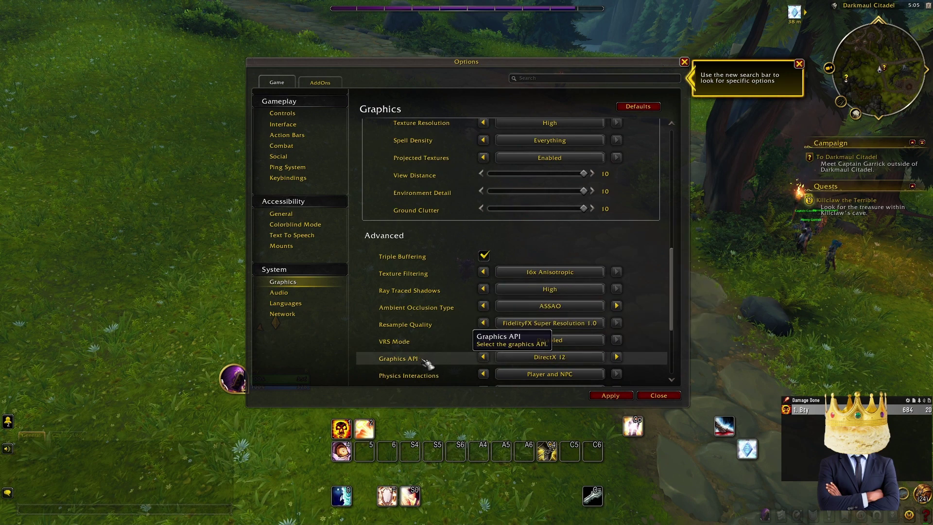
Step: Keep DirectX 12 selected as the Graphics API
click(584, 358)
click(534, 392)
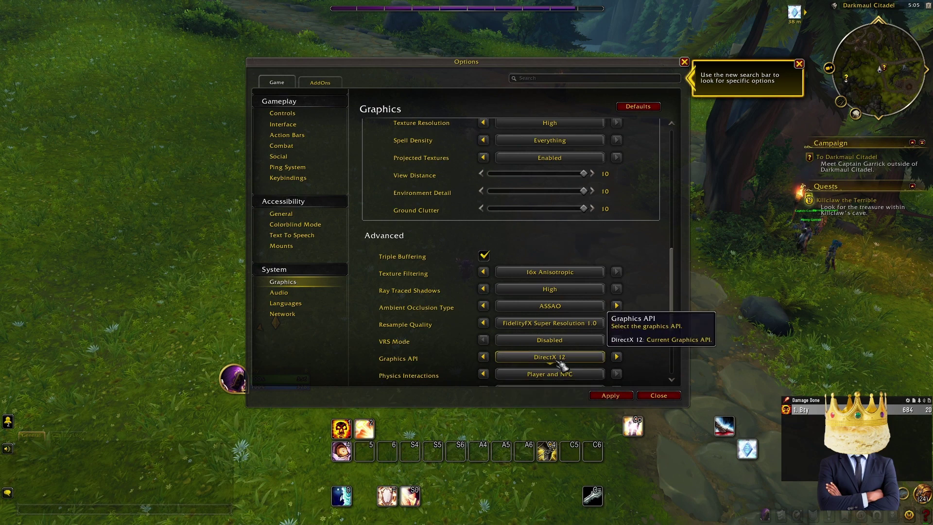
click(566, 359)
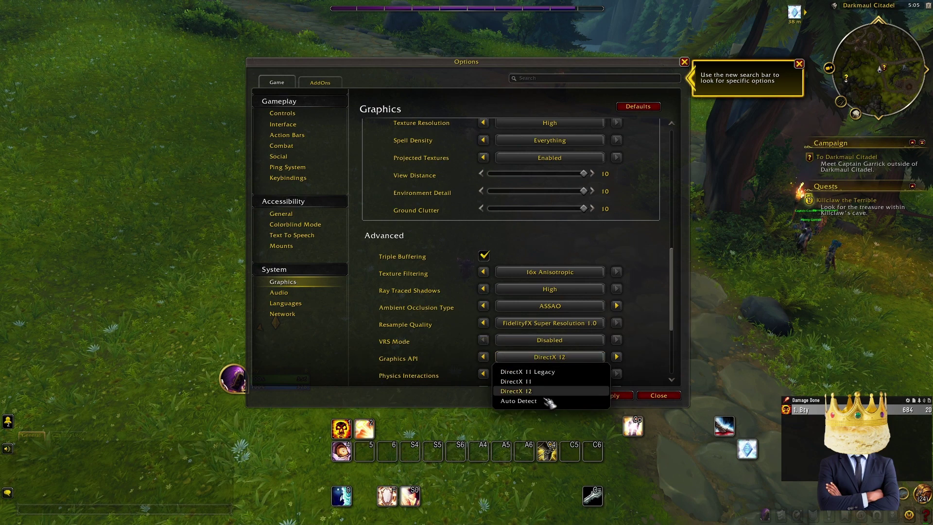
click(553, 359)
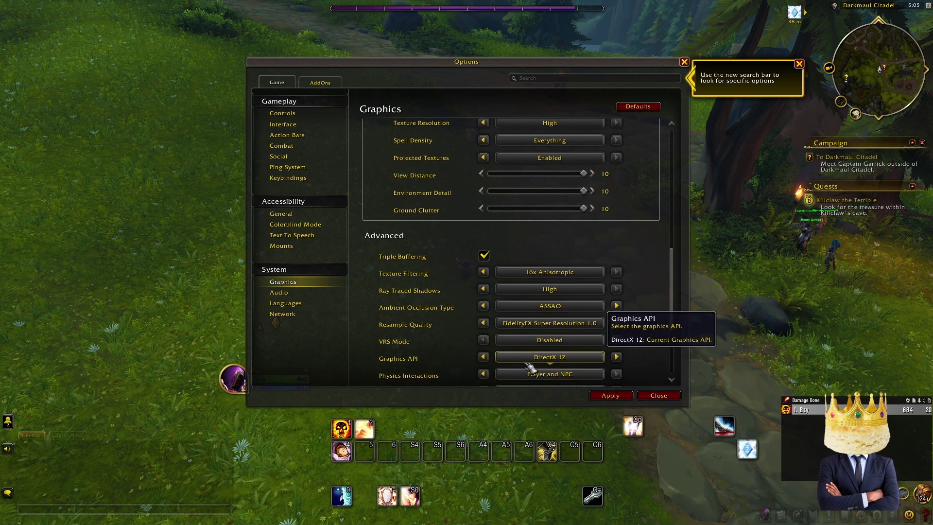
scroll(559, 365, down, 2)
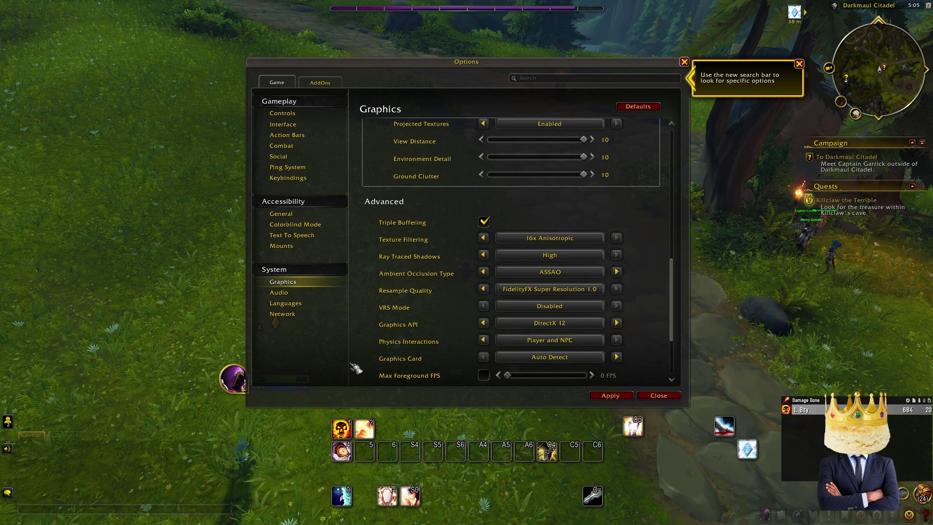
Step: Keep Graphics Card on Auto Detect and switch Target FPS off
click(572, 359)
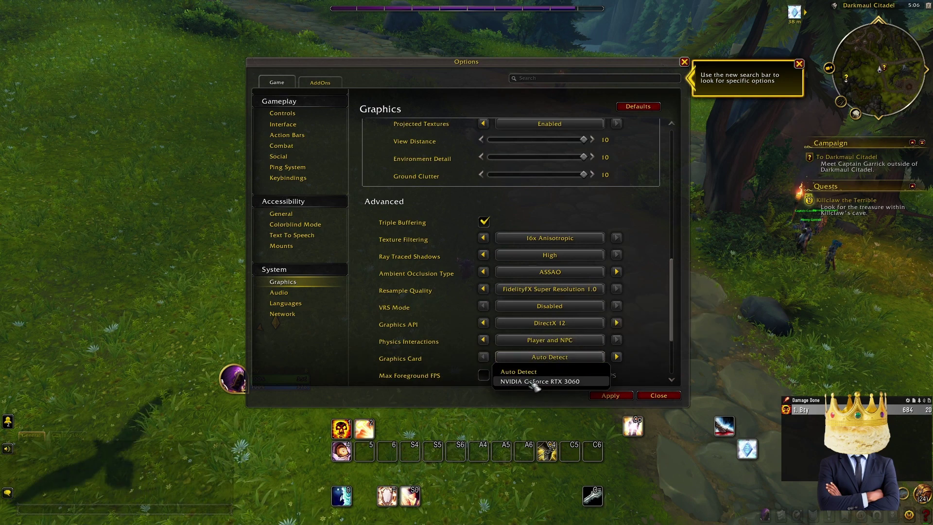
click(564, 372)
scroll(526, 365, down, 5)
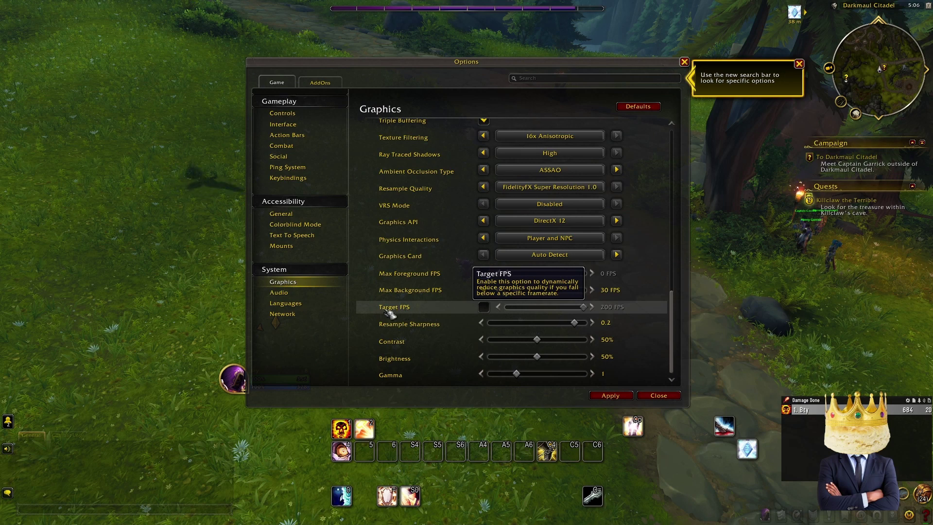
click(484, 307)
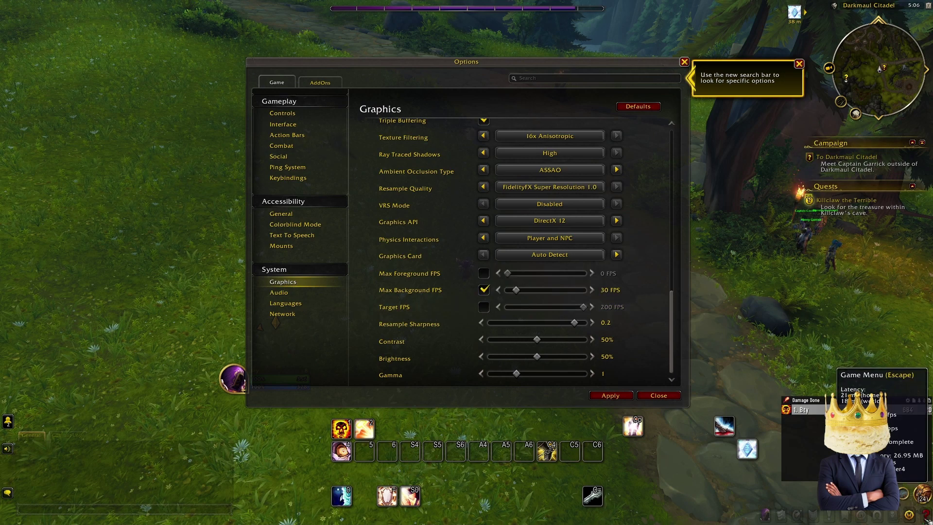